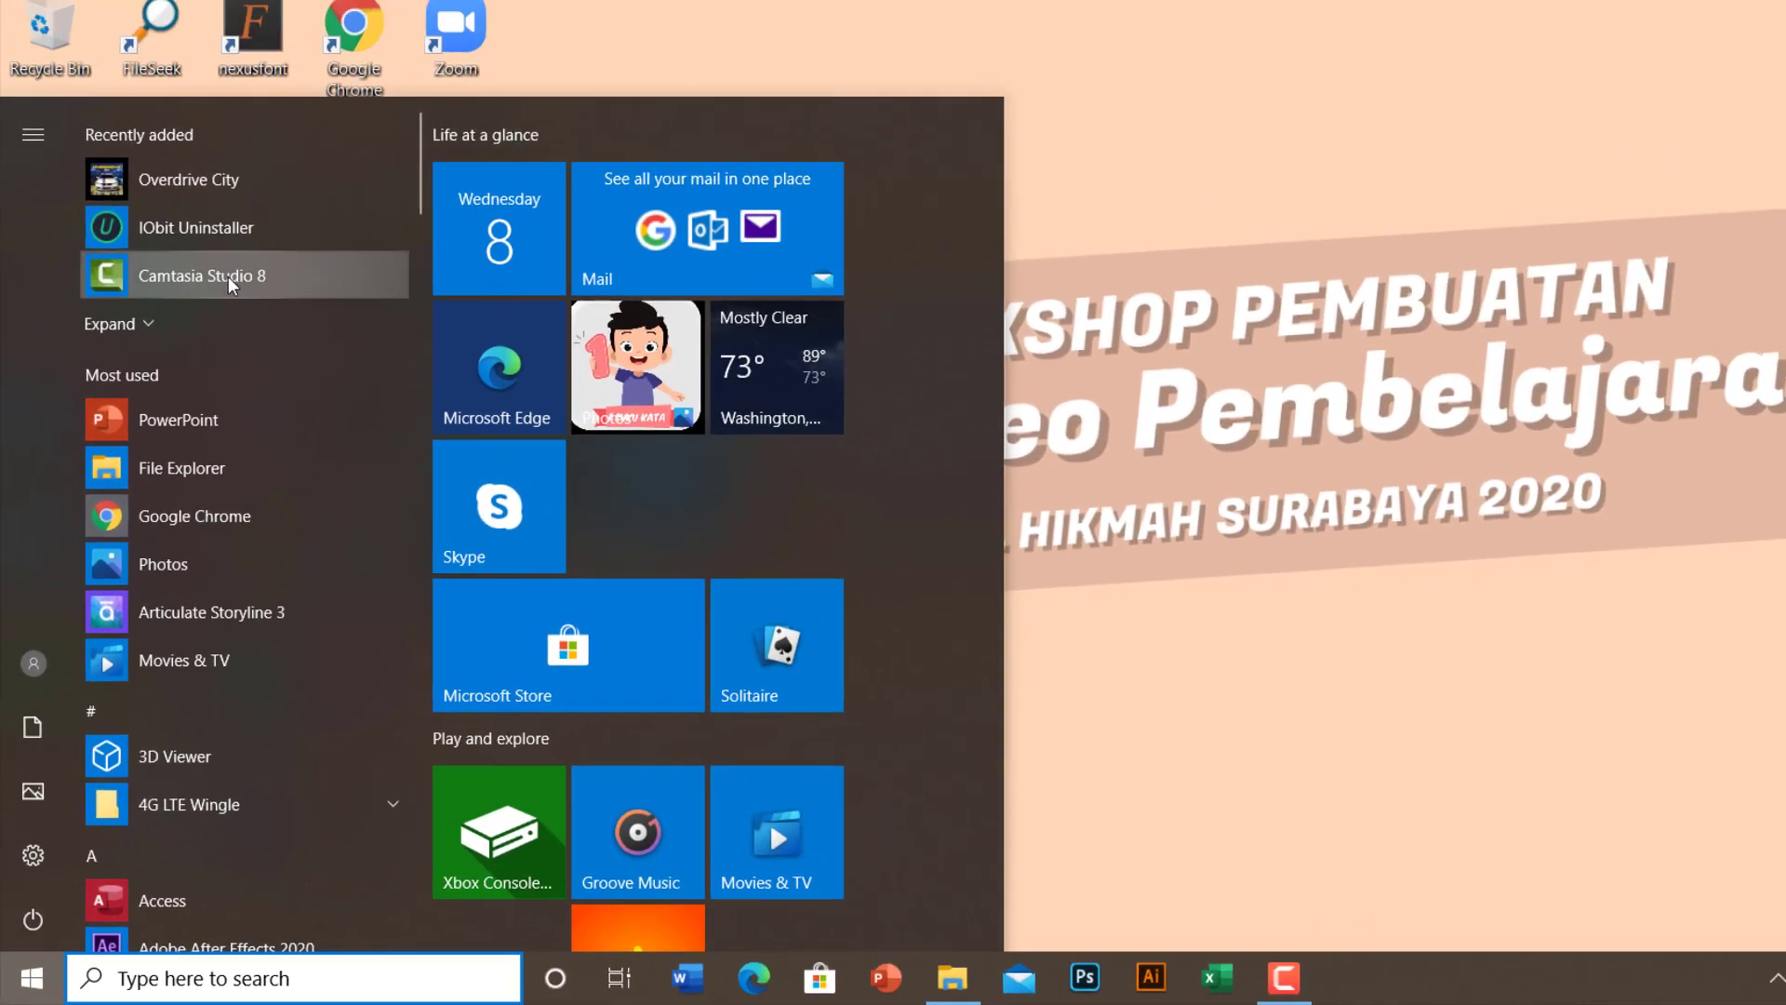
# - Launch Camtasia Studio 8 and import Background oke, the name banner image and MAH03923 from the 000. WS Video folder on drive D
pyautogui.click(265, 155)
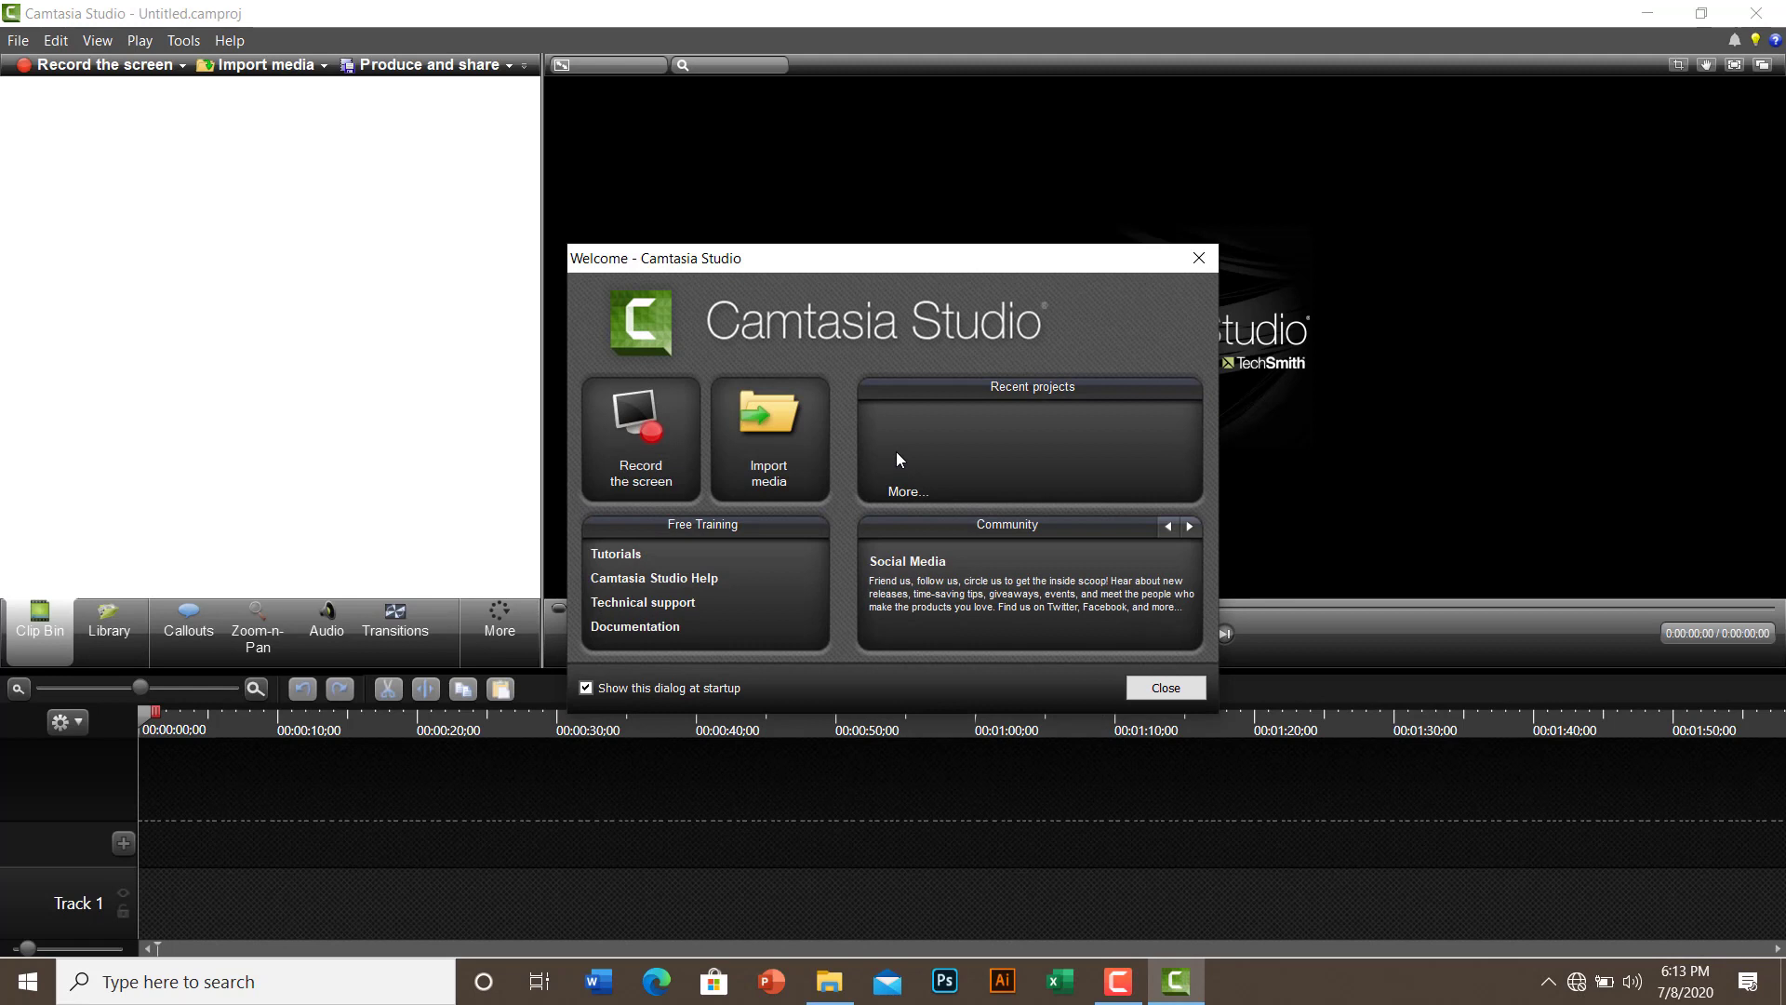
pyautogui.click(1166, 688)
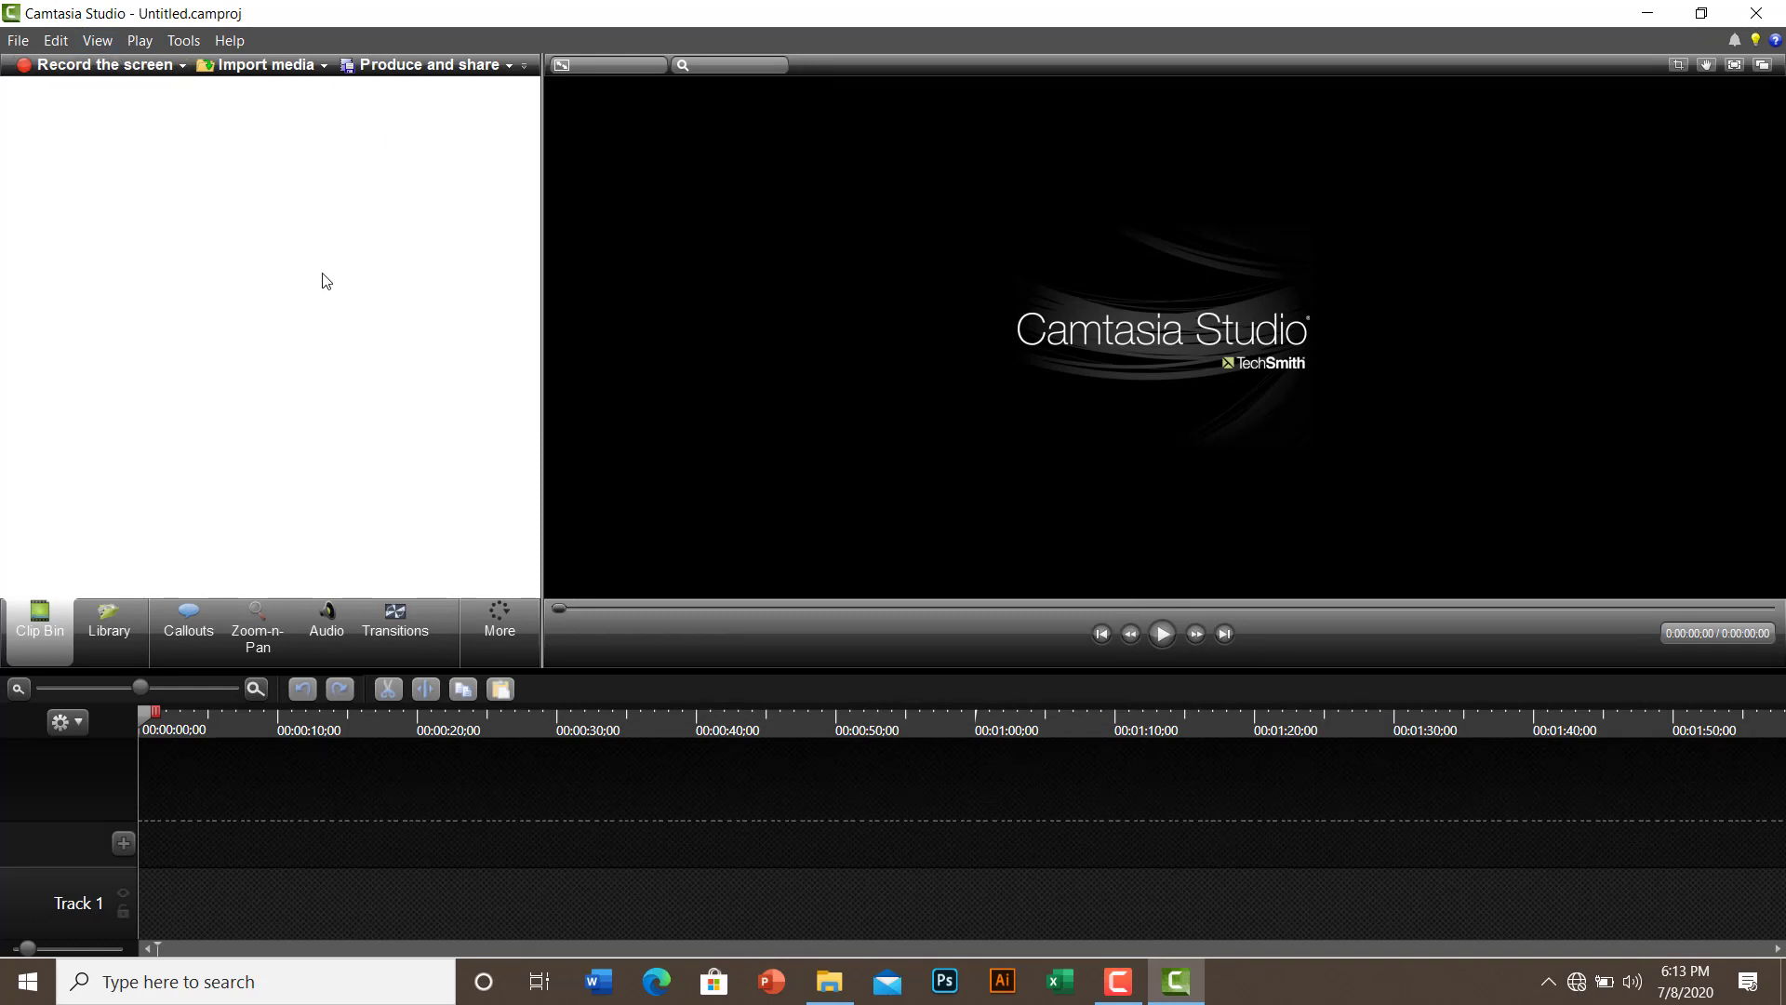
pyautogui.click(259, 67)
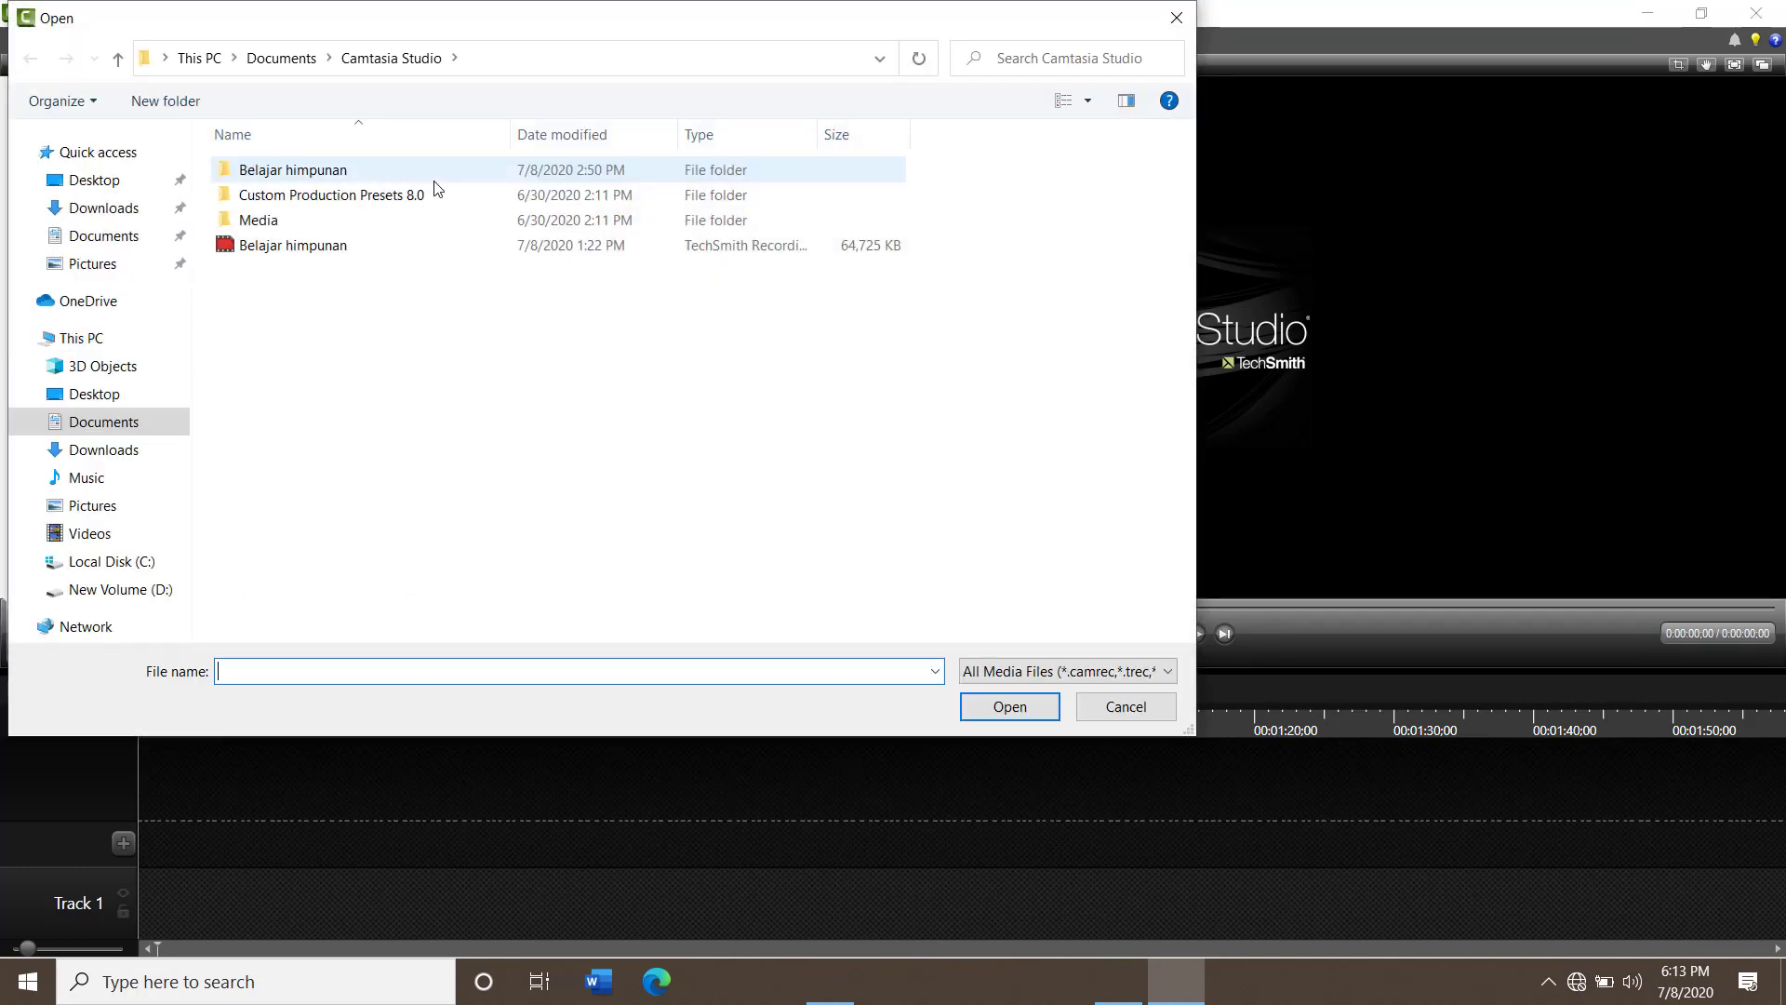
pyautogui.click(152, 596)
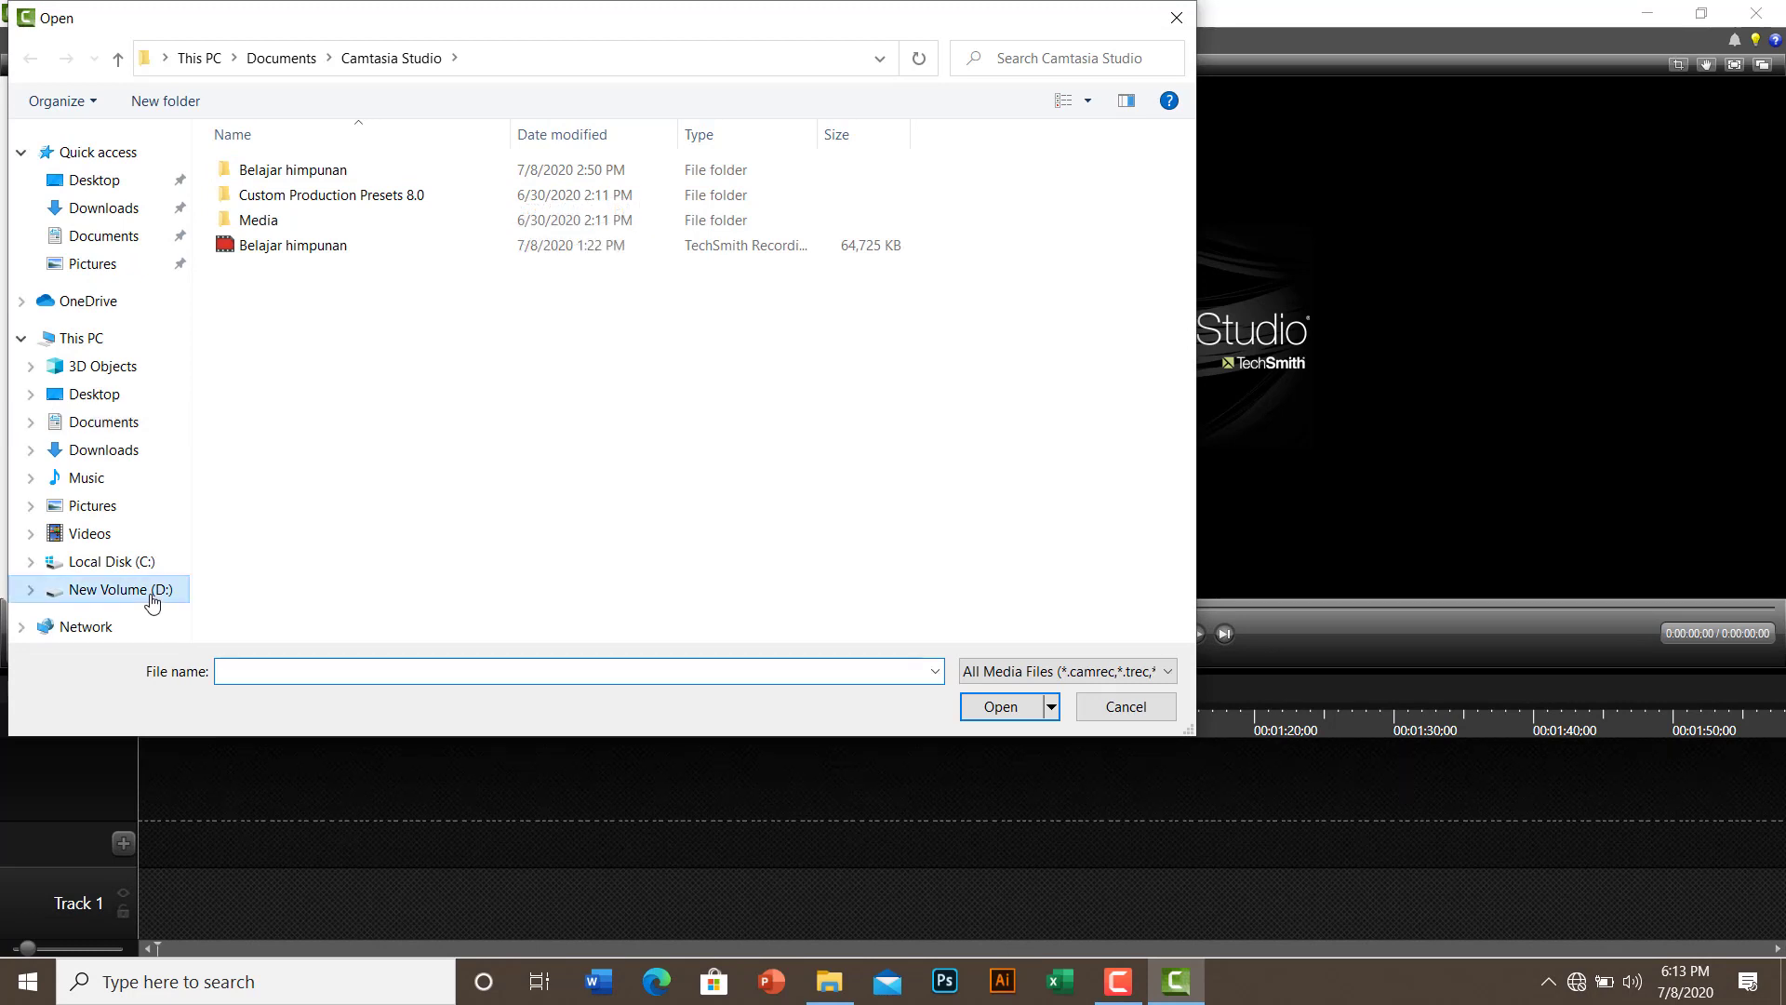
pyautogui.doubleClick(309, 171)
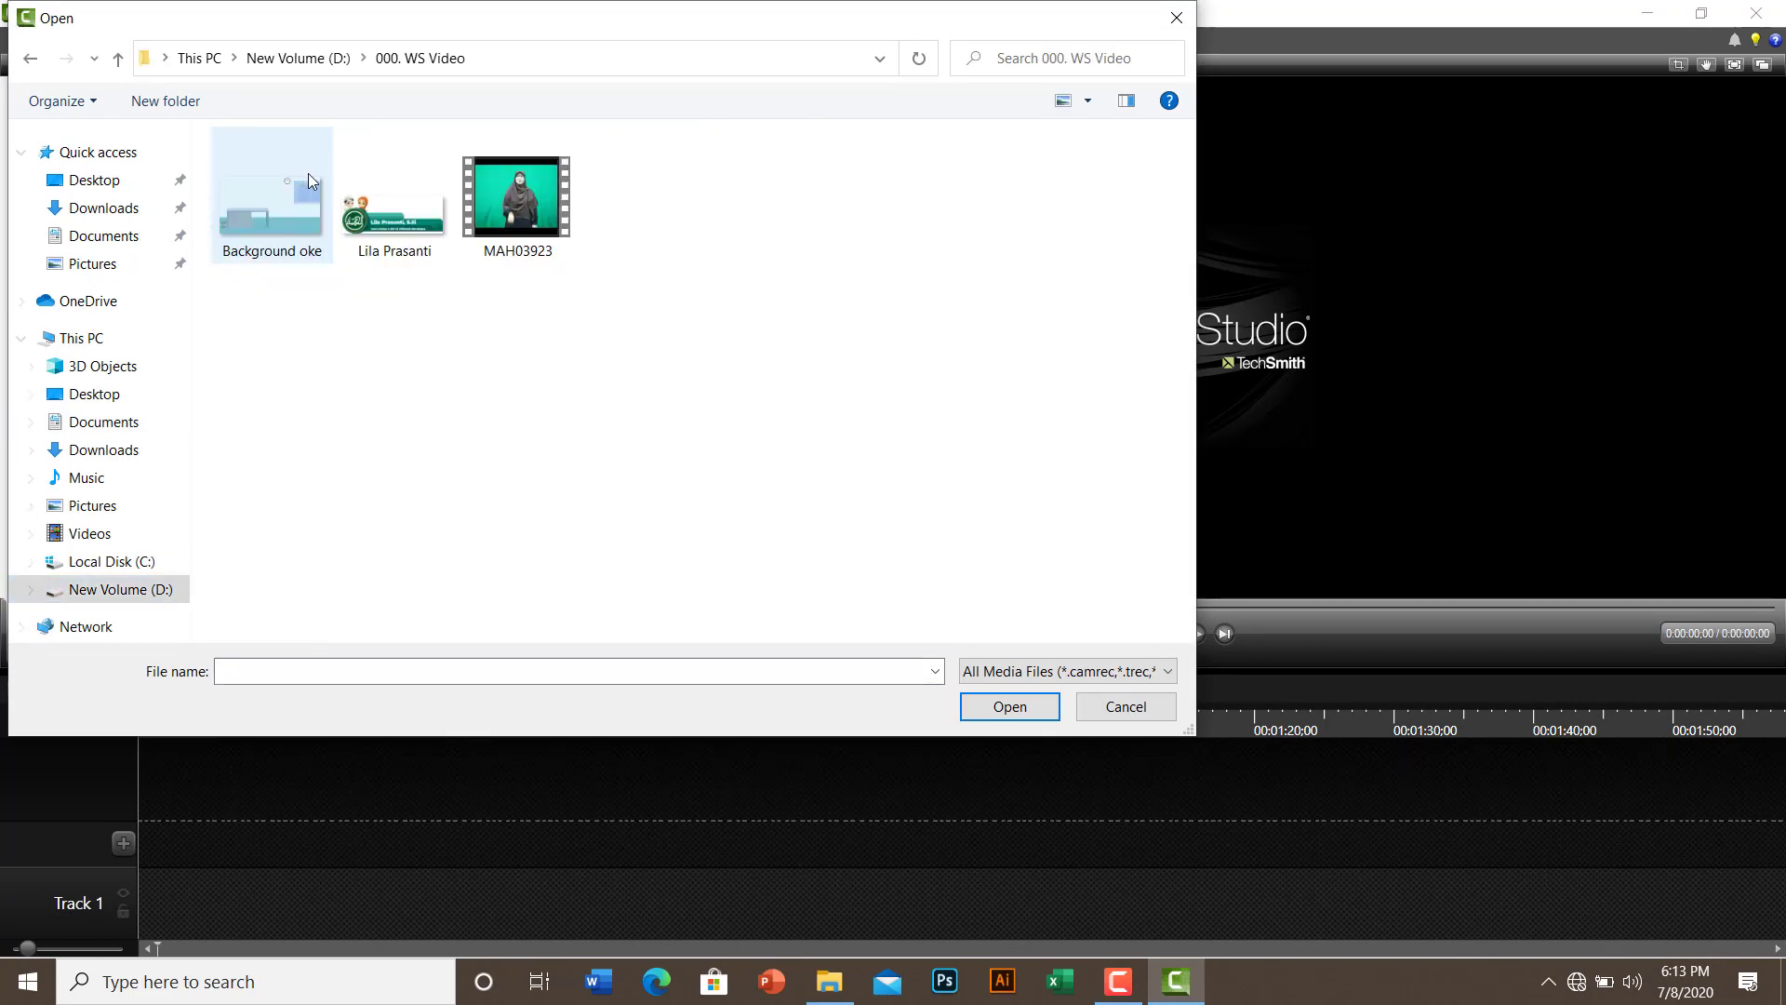
pyautogui.click(519, 232)
pyautogui.moveTo(688, 127); pyautogui.dragTo(244, 316)
pyautogui.click(1037, 717)
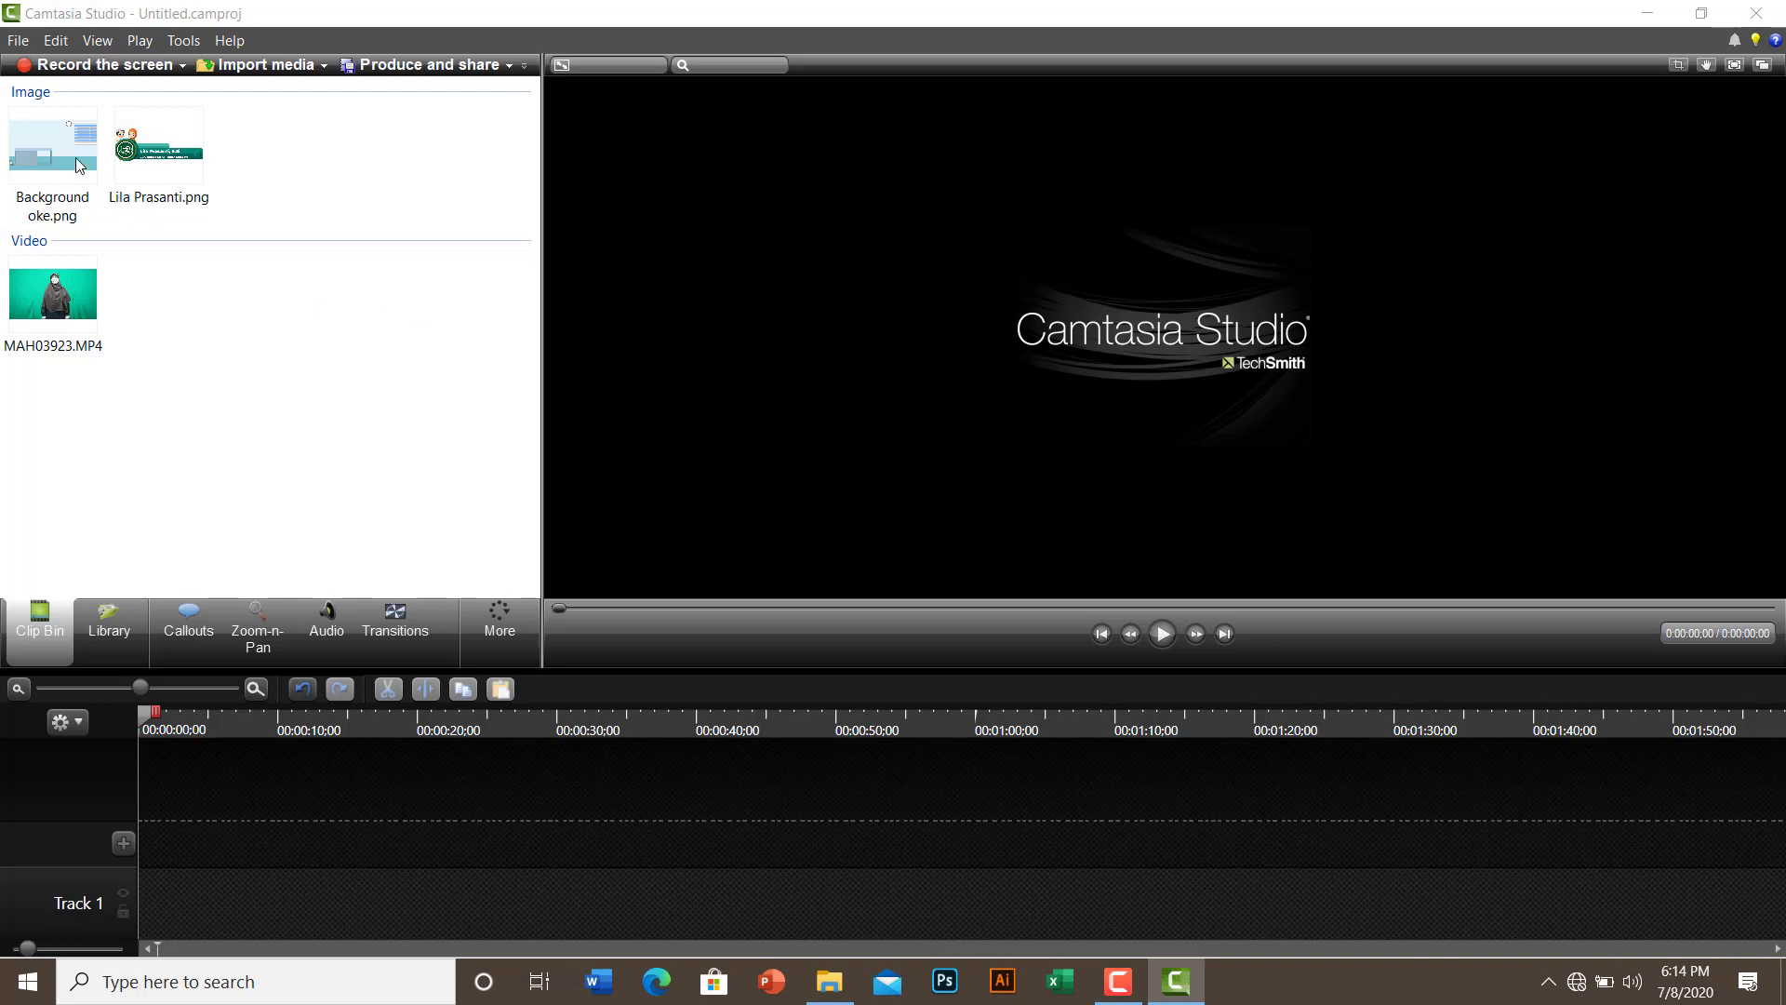
# - Add Background oke.png to the timeline on Track 1 and extend its duration to about 43 seconds
pyautogui.rightClick(43, 158)
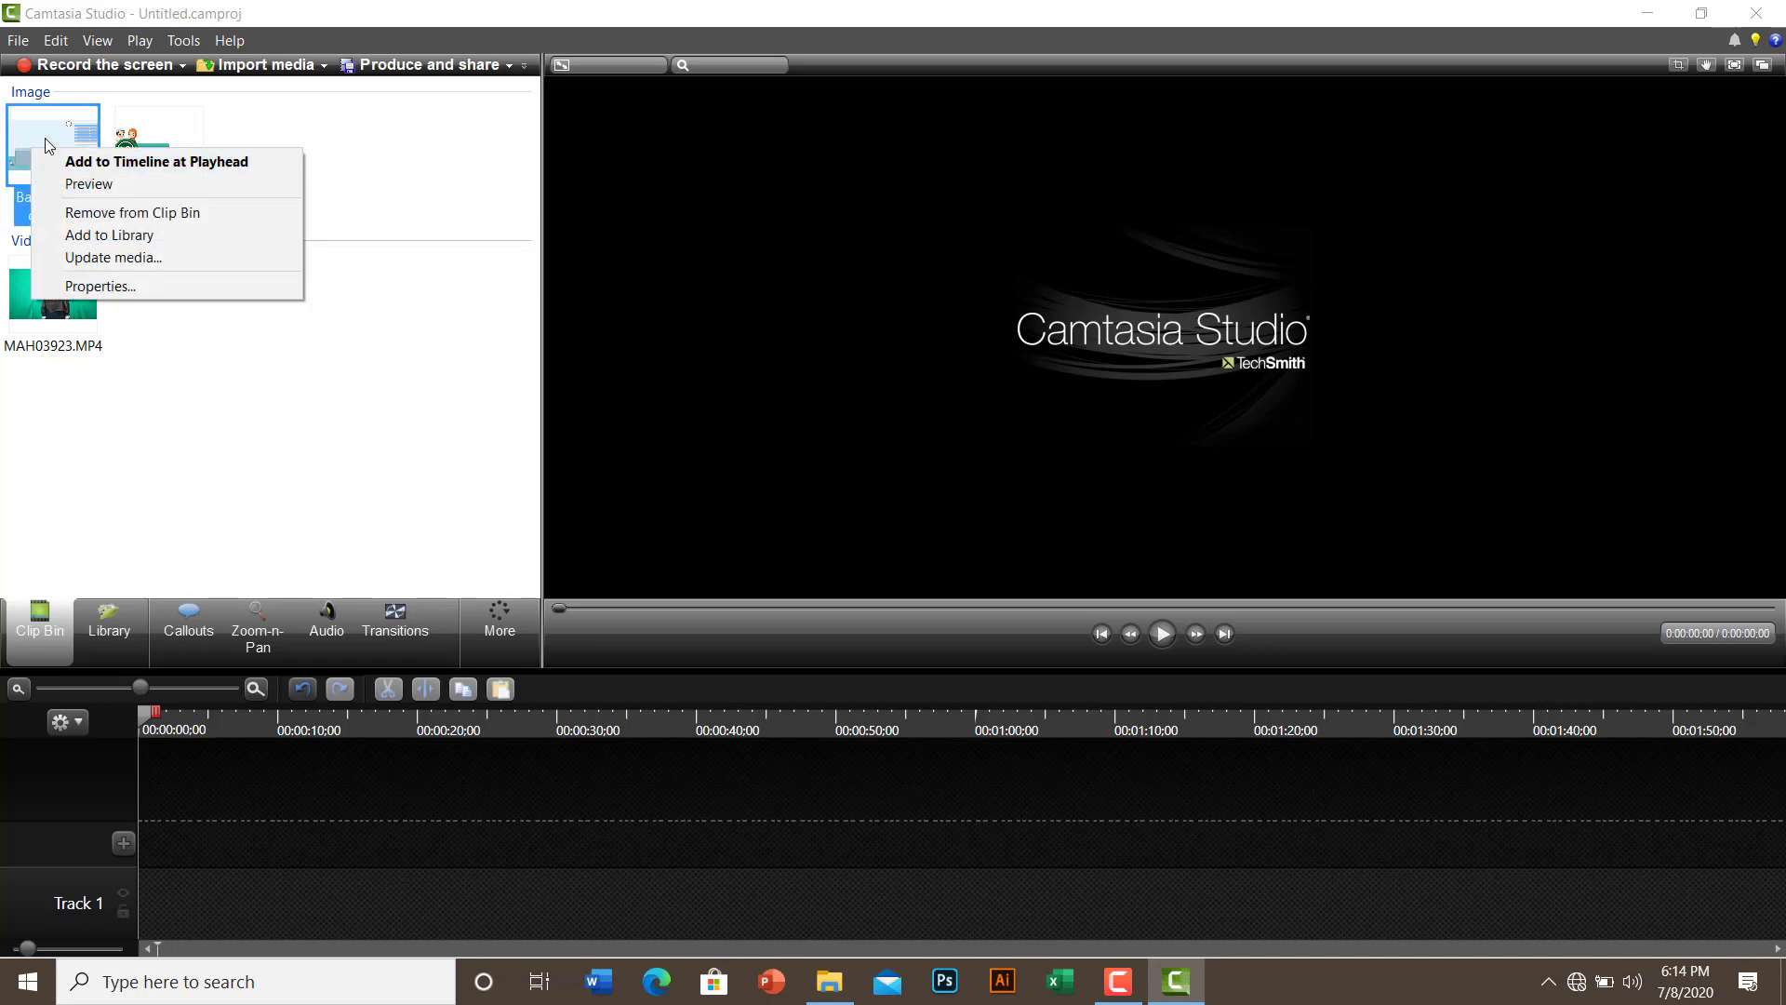
pyautogui.click(181, 162)
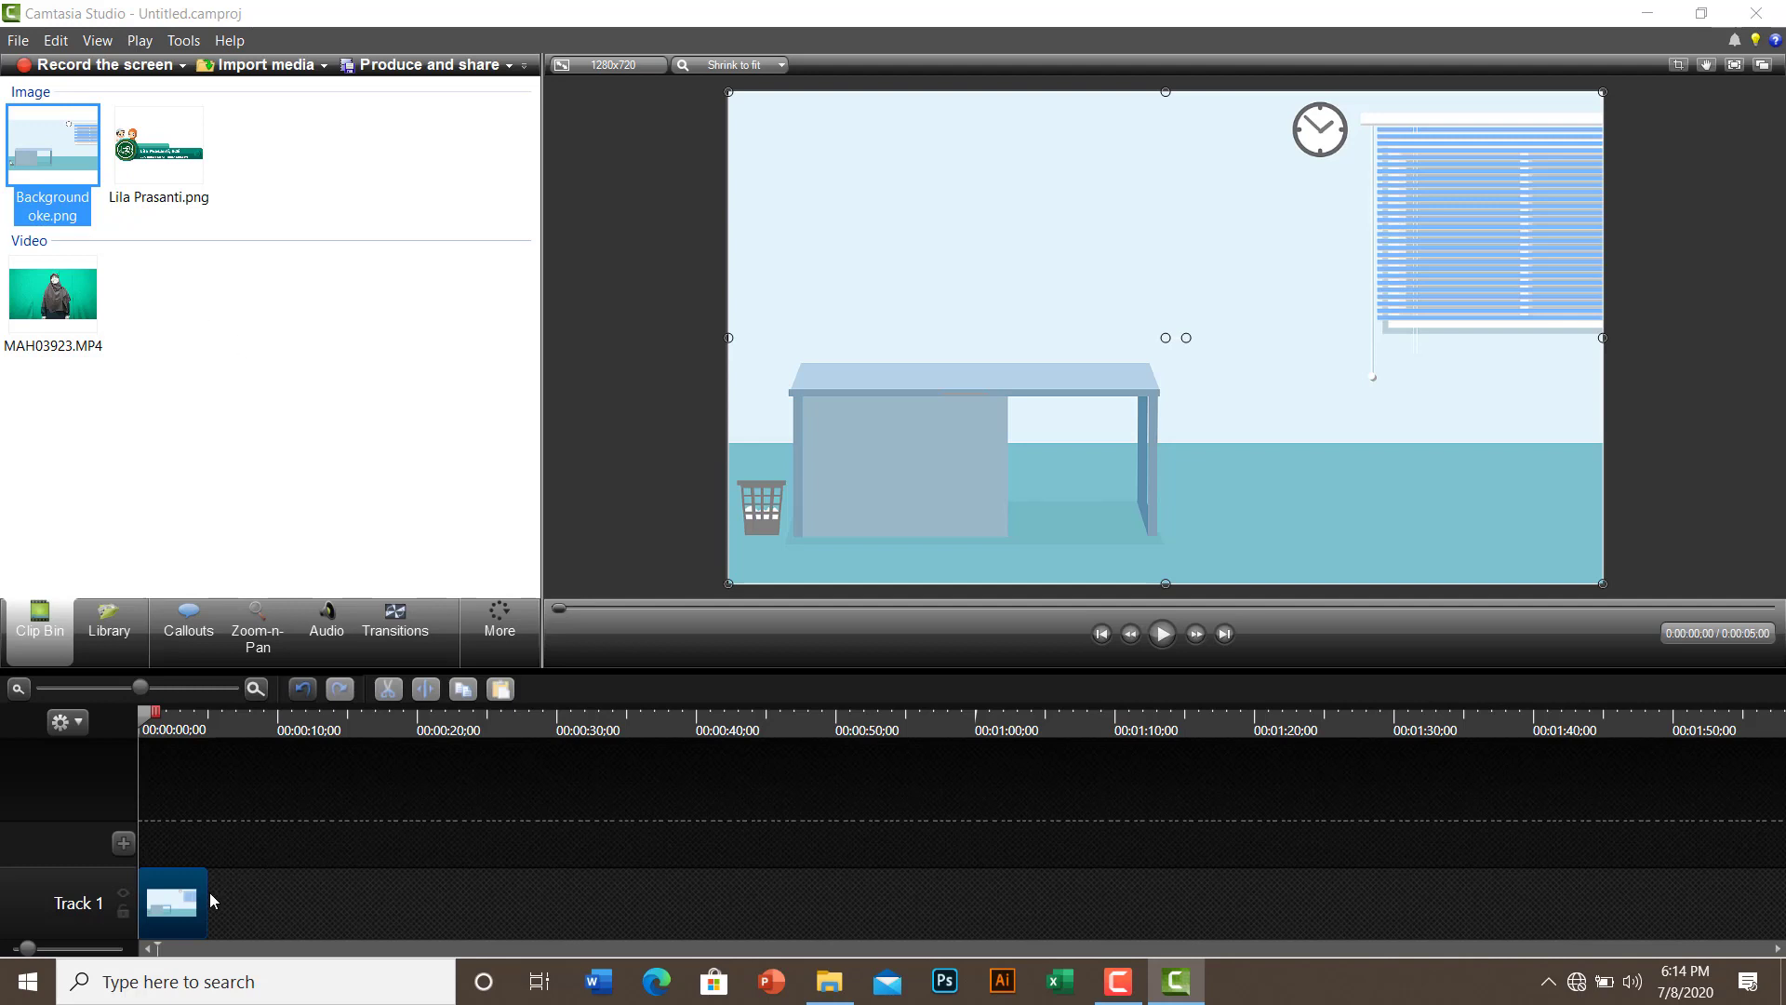
pyautogui.moveTo(204, 898); pyautogui.dragTo(737, 899)
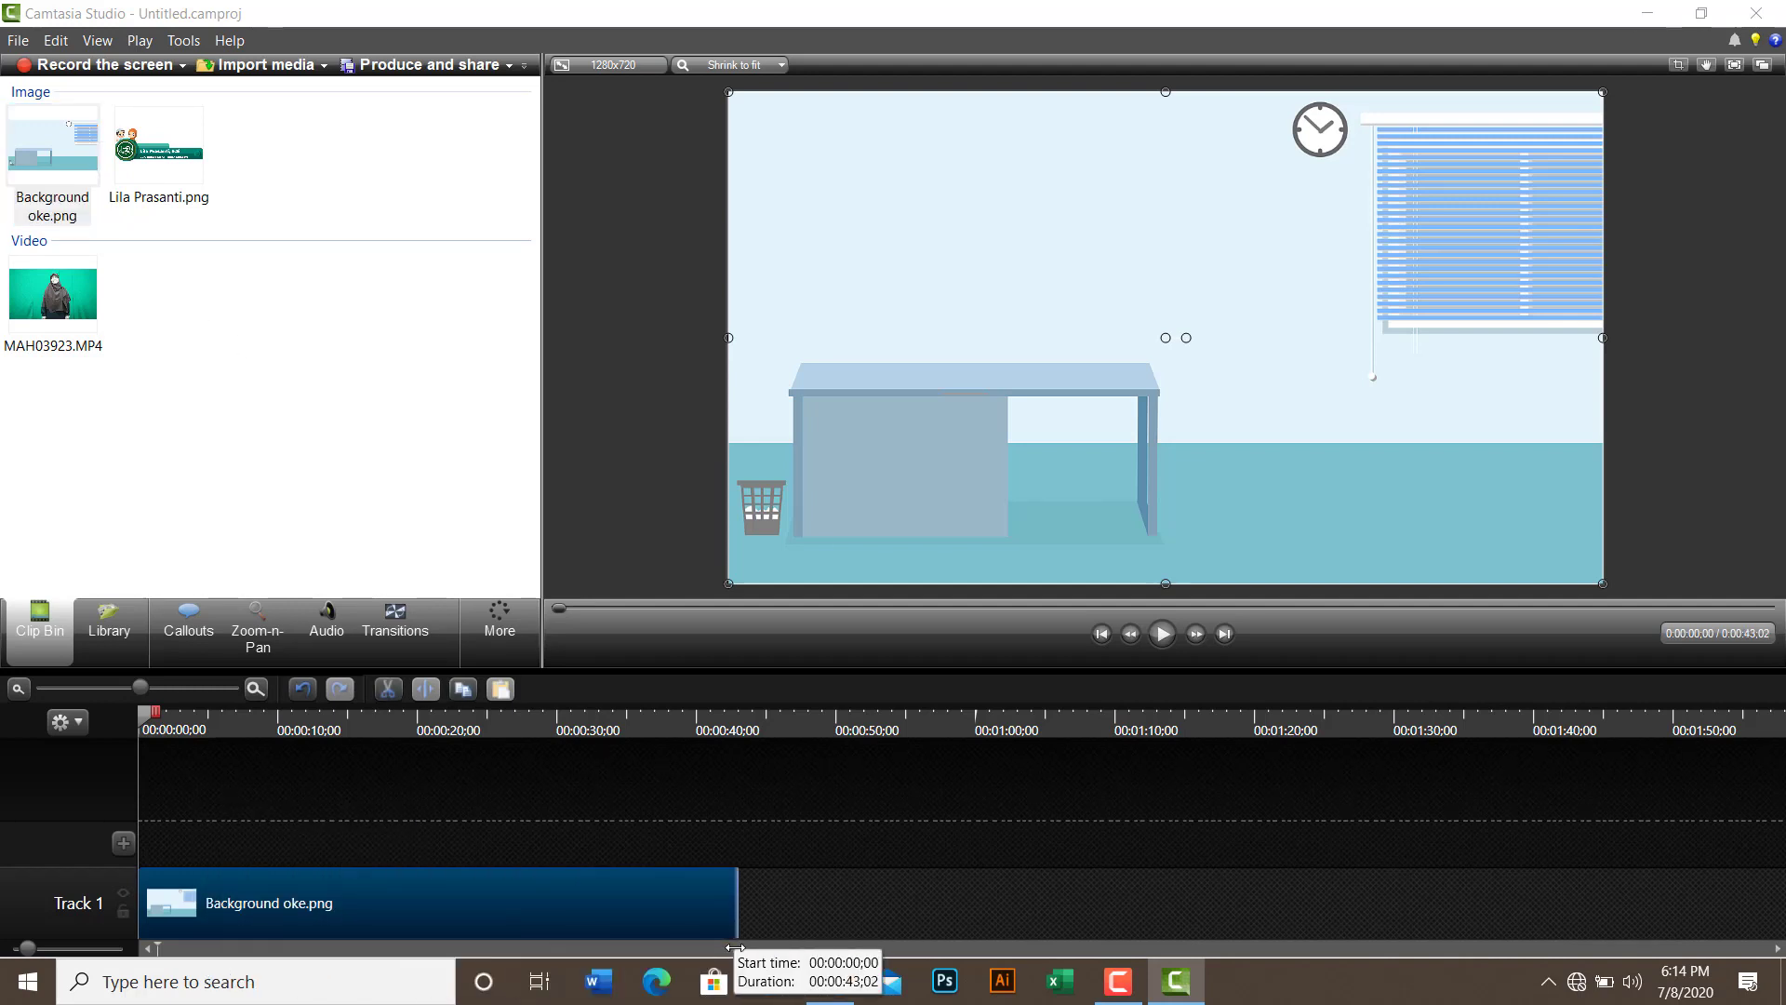
# - Add the green-screen video to the timeline on Track 2 and extend the background clip to about 1:39
pyautogui.rightClick(70, 309)
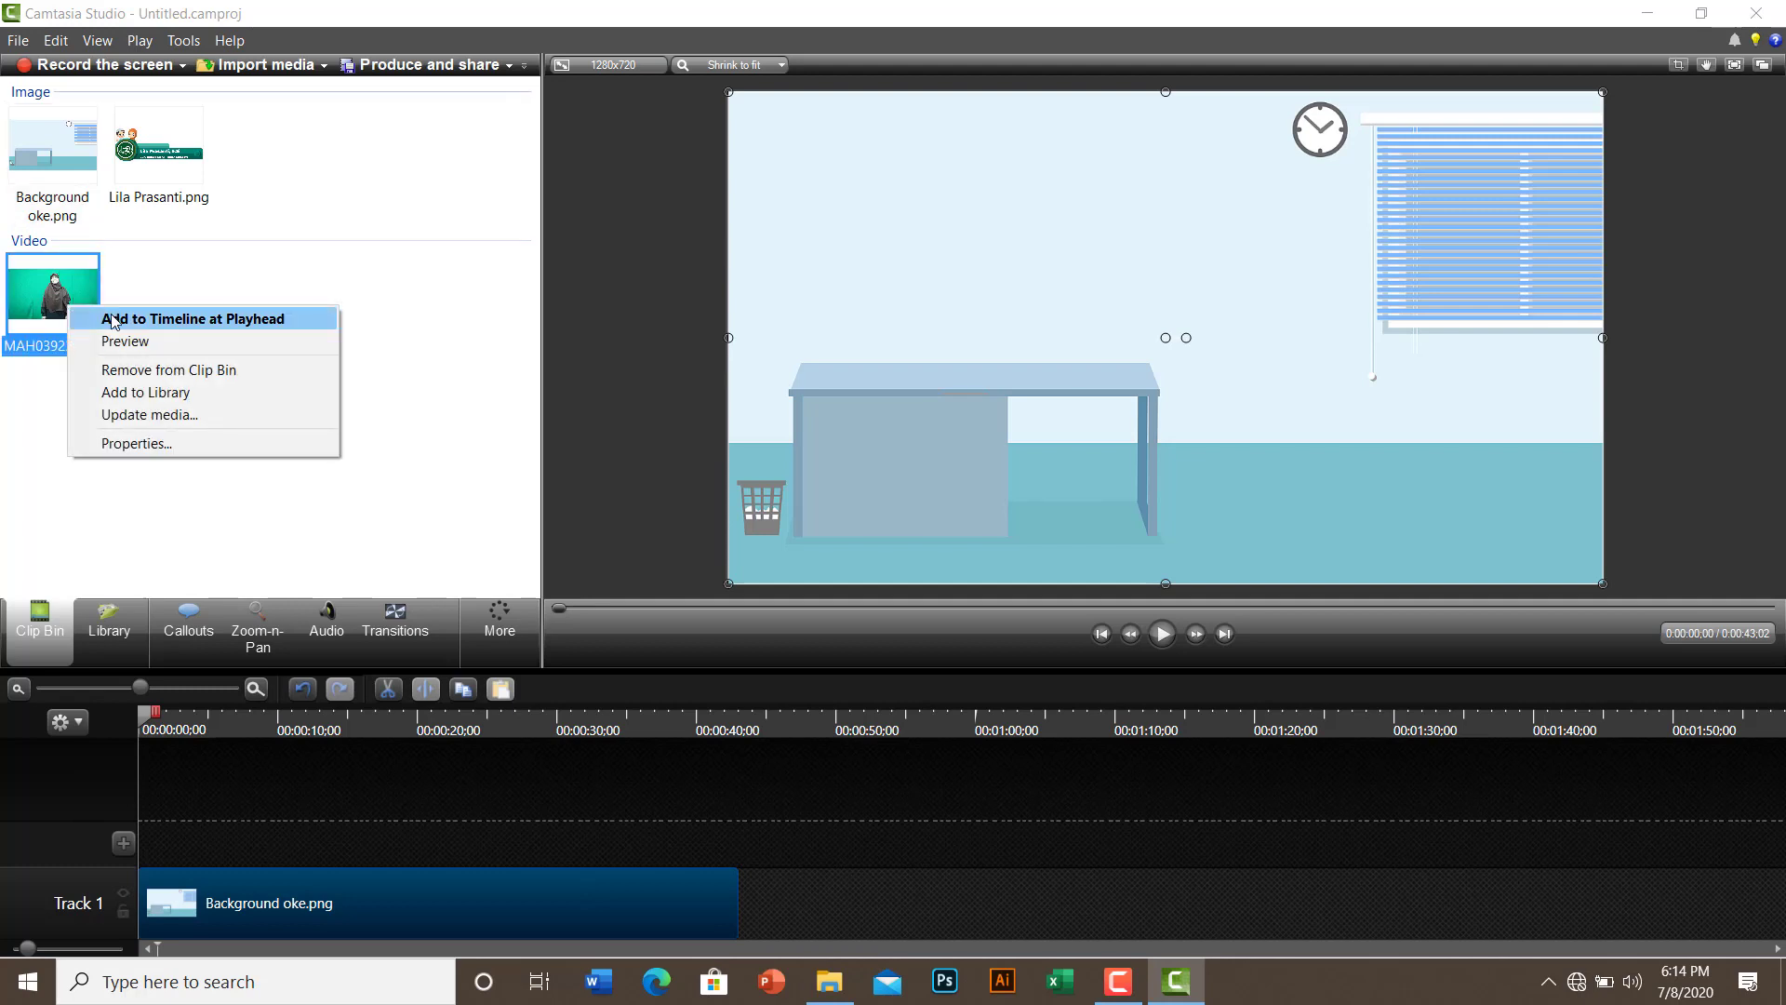
pyautogui.click(113, 320)
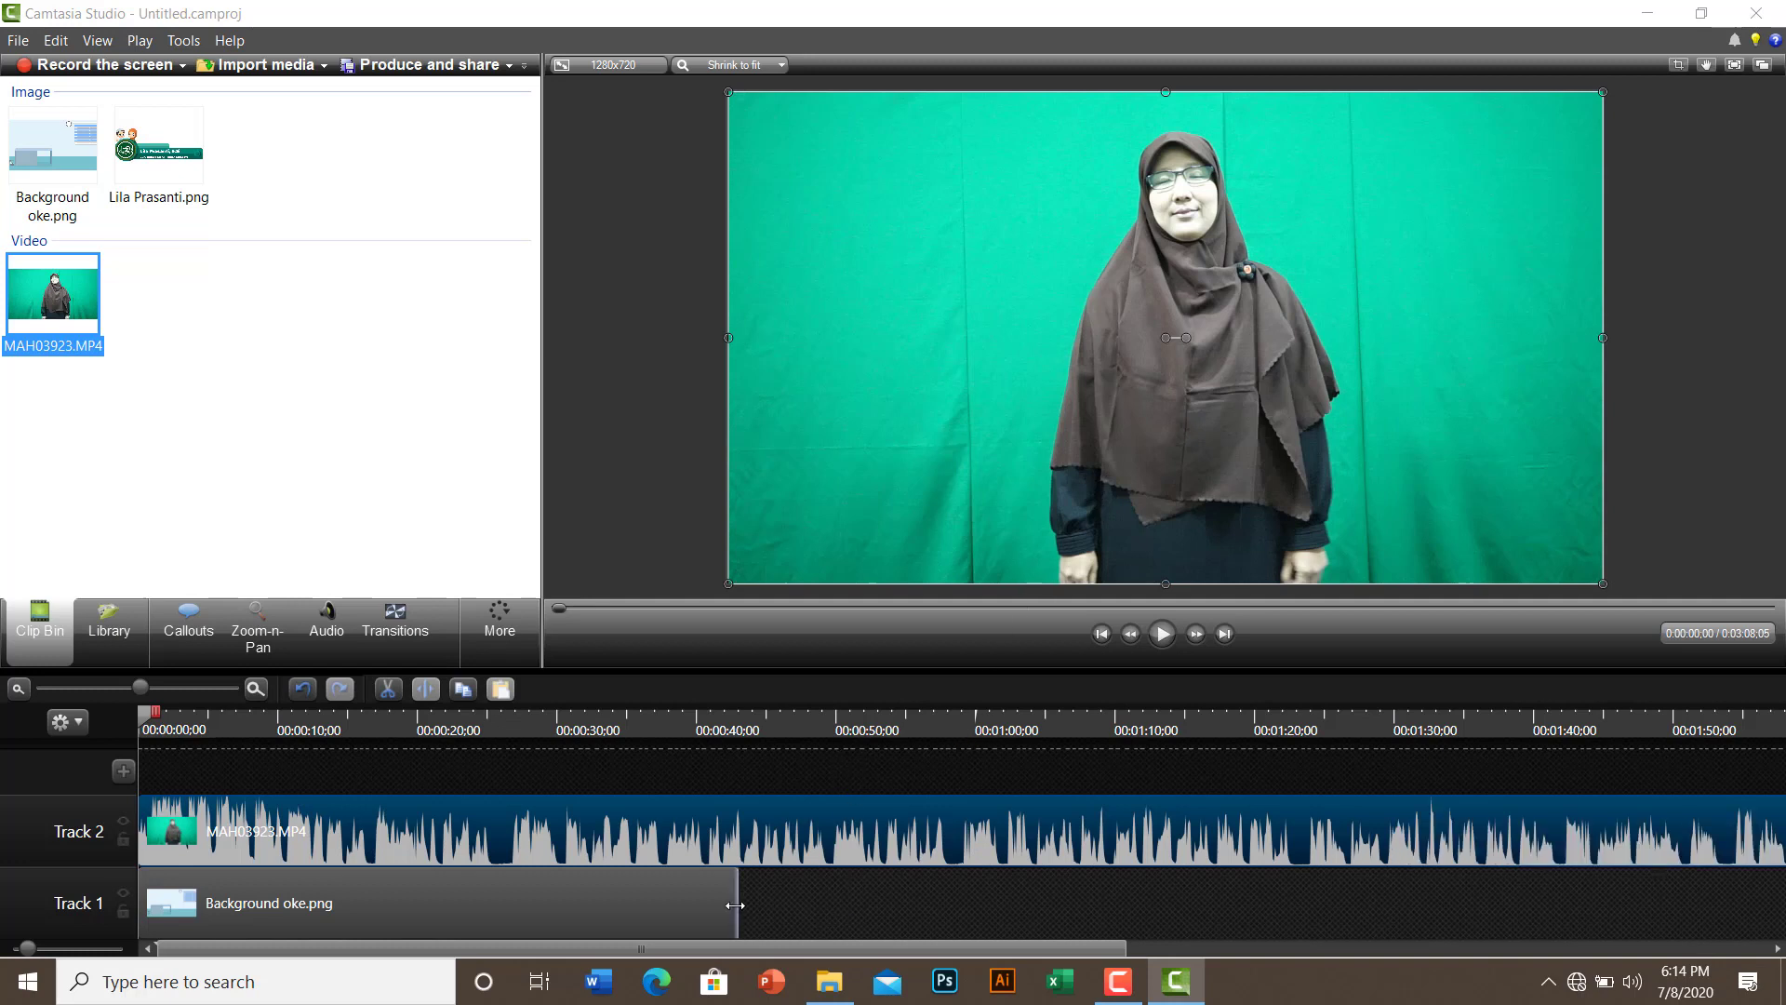
pyautogui.moveTo(737, 907); pyautogui.dragTo(1520, 923)
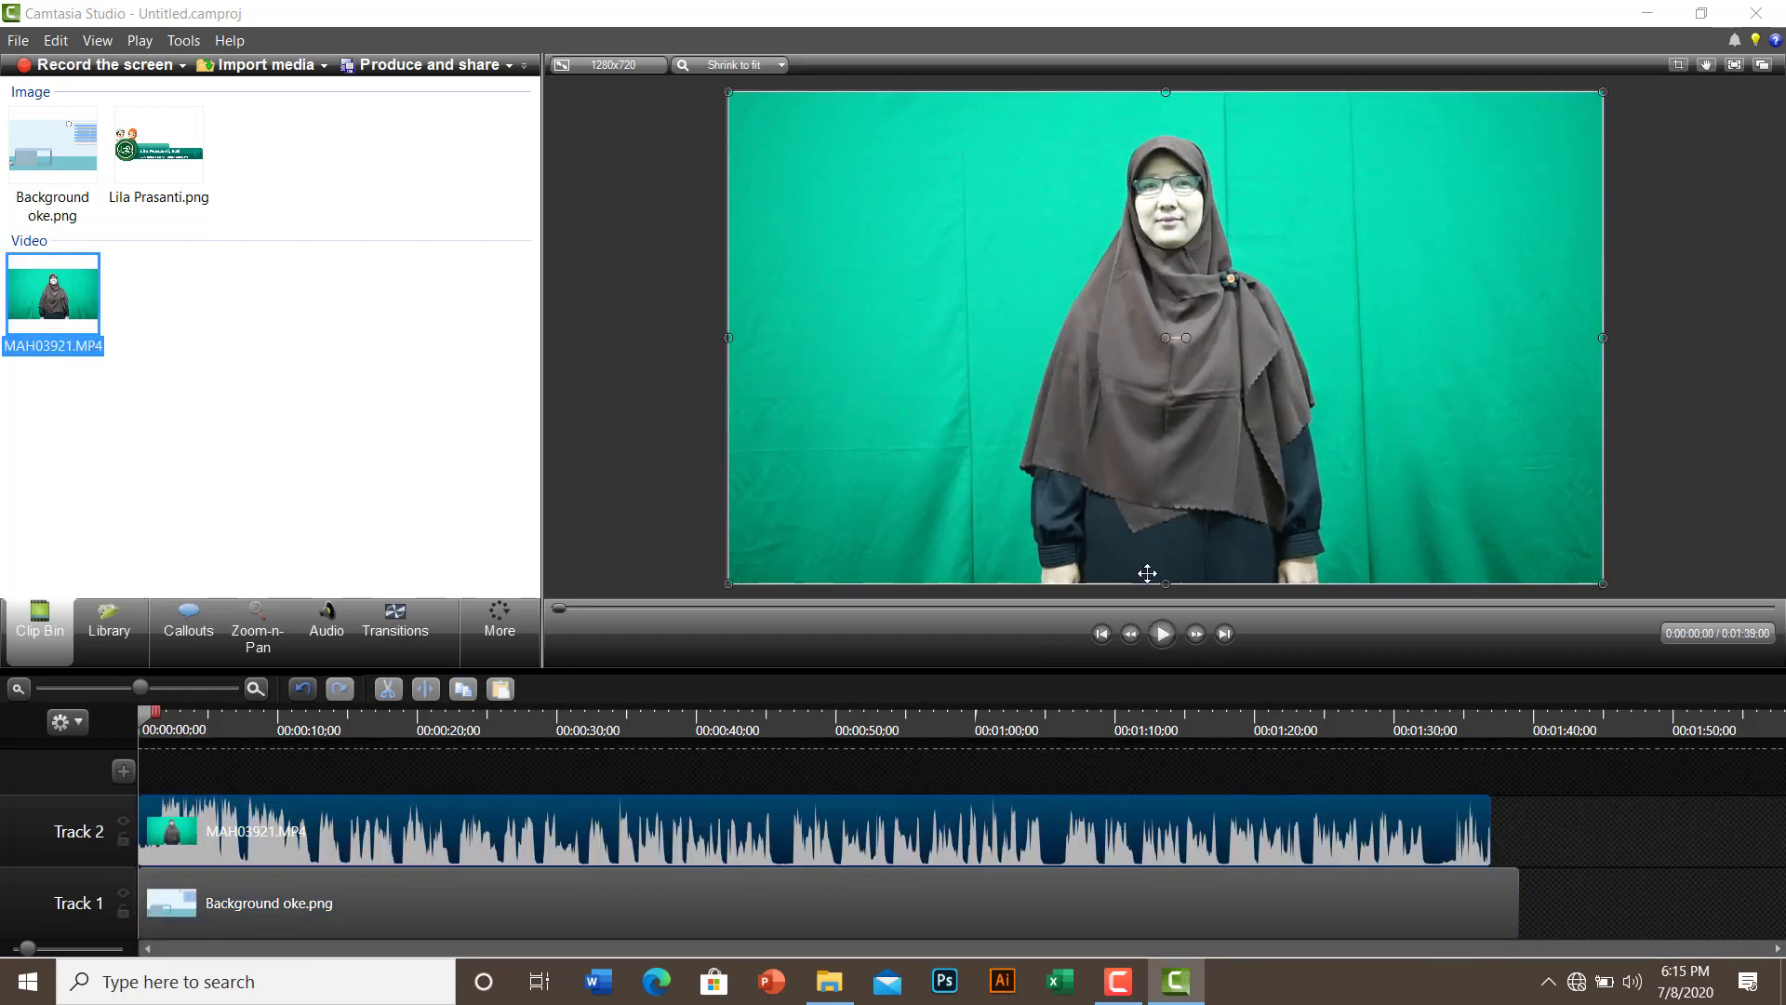
# - Play the presenter video to about 9 seconds, then enable Remove a color on it and sample the green backdrop as the color
pyautogui.click(1162, 634)
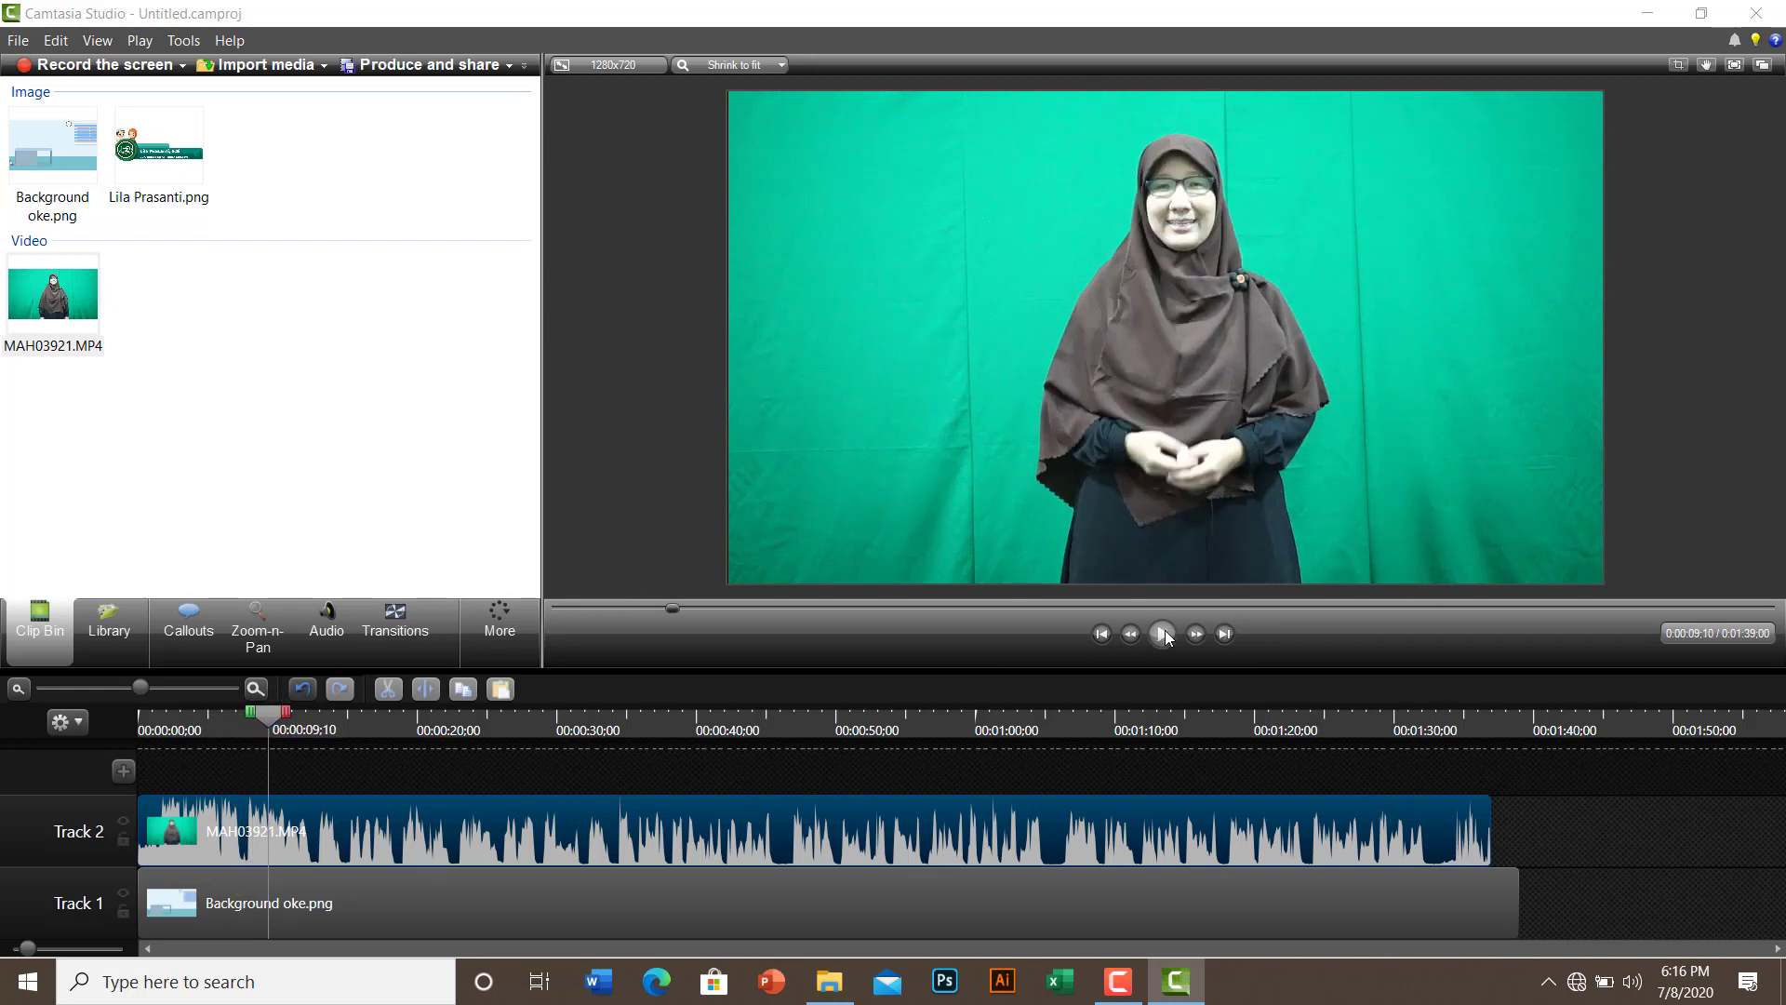
pyautogui.click(888, 575)
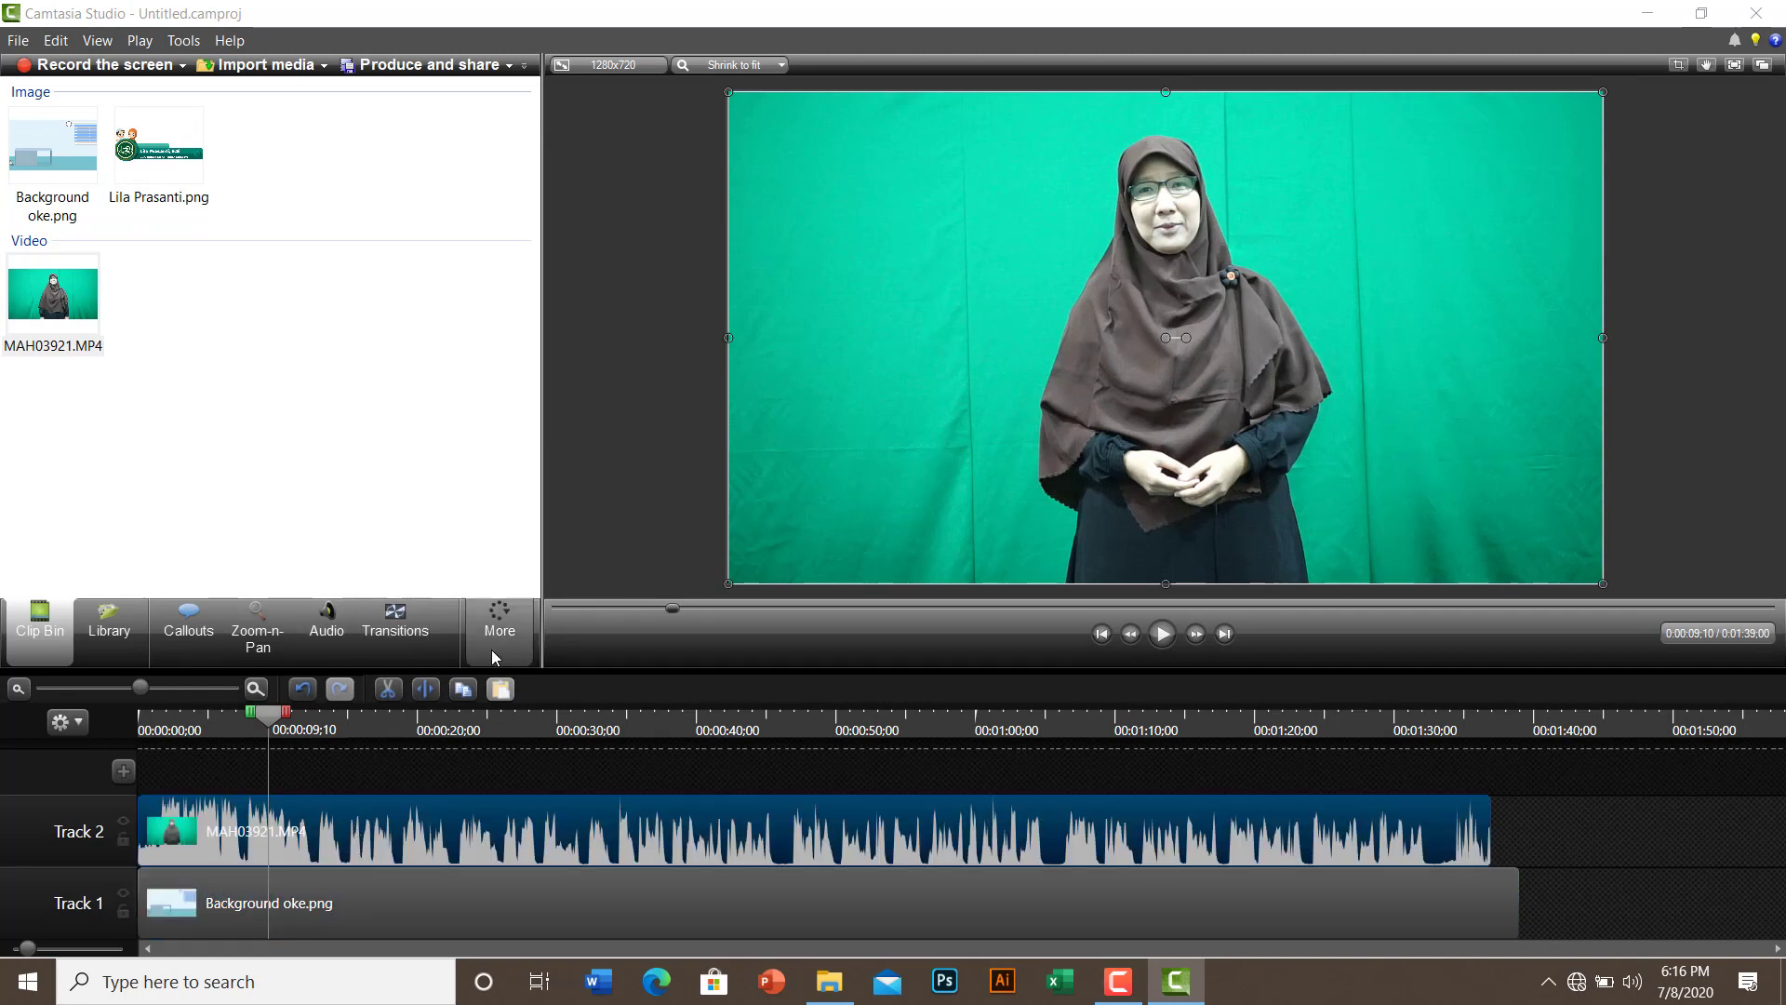
pyautogui.click(500, 642)
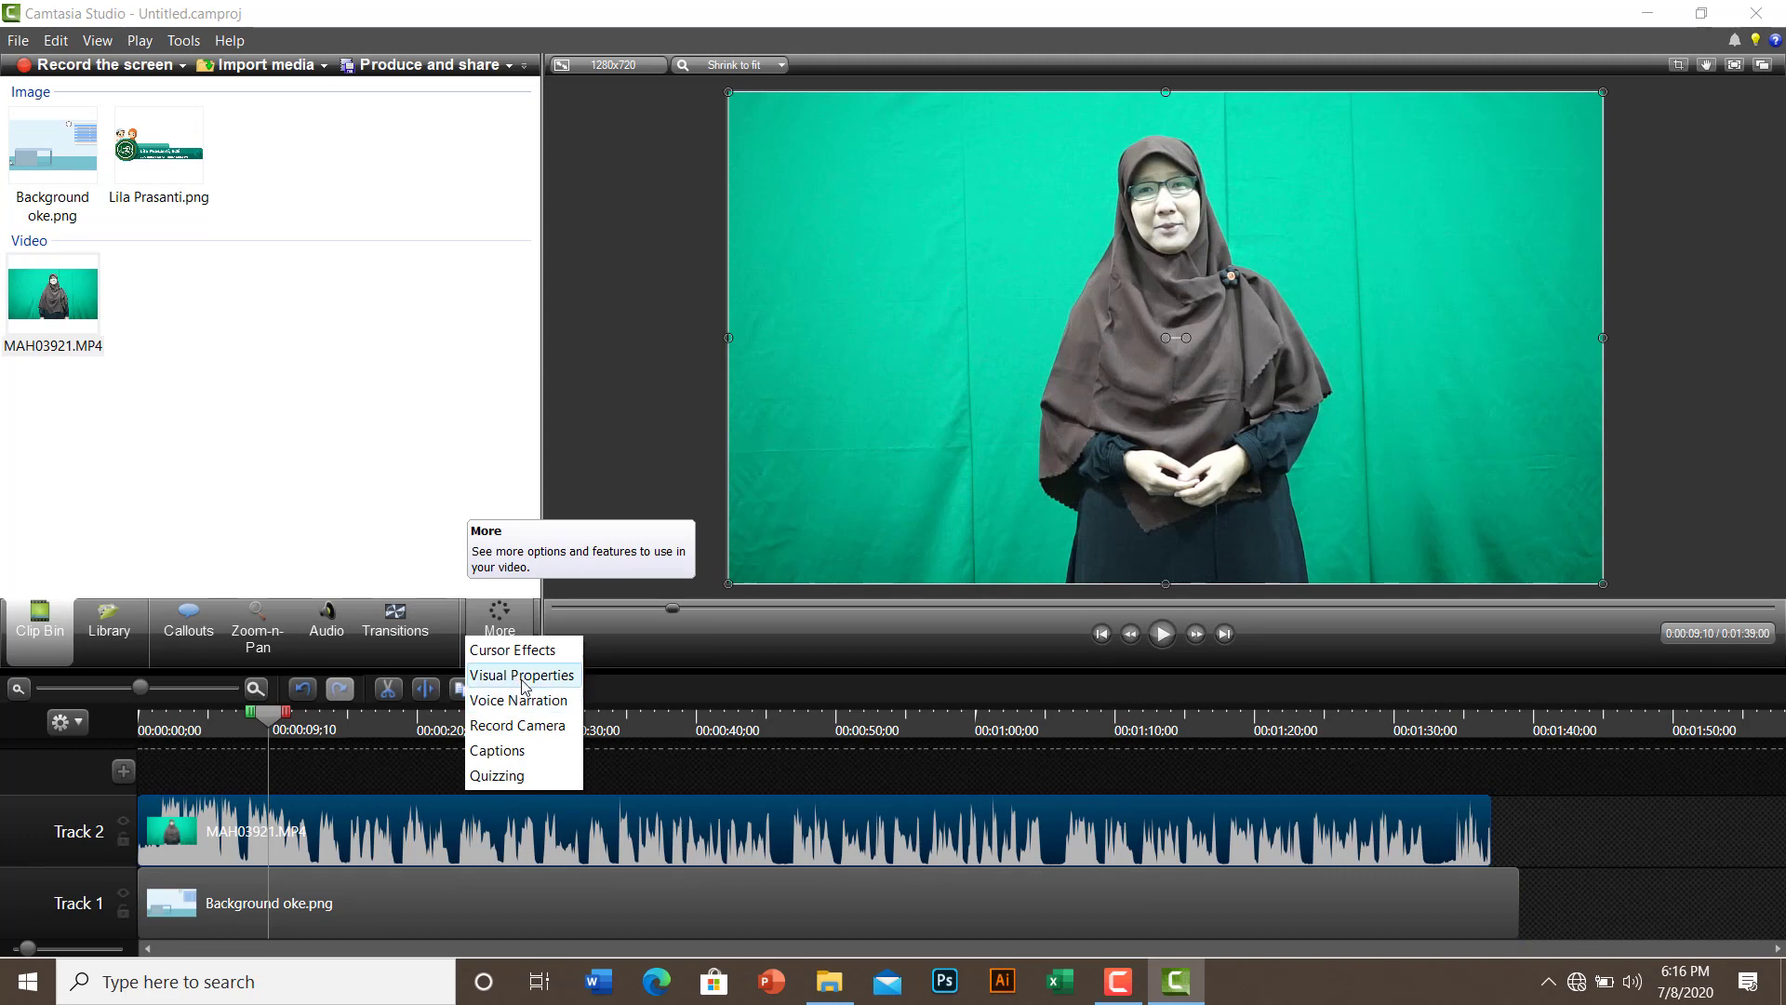
pyautogui.click(523, 676)
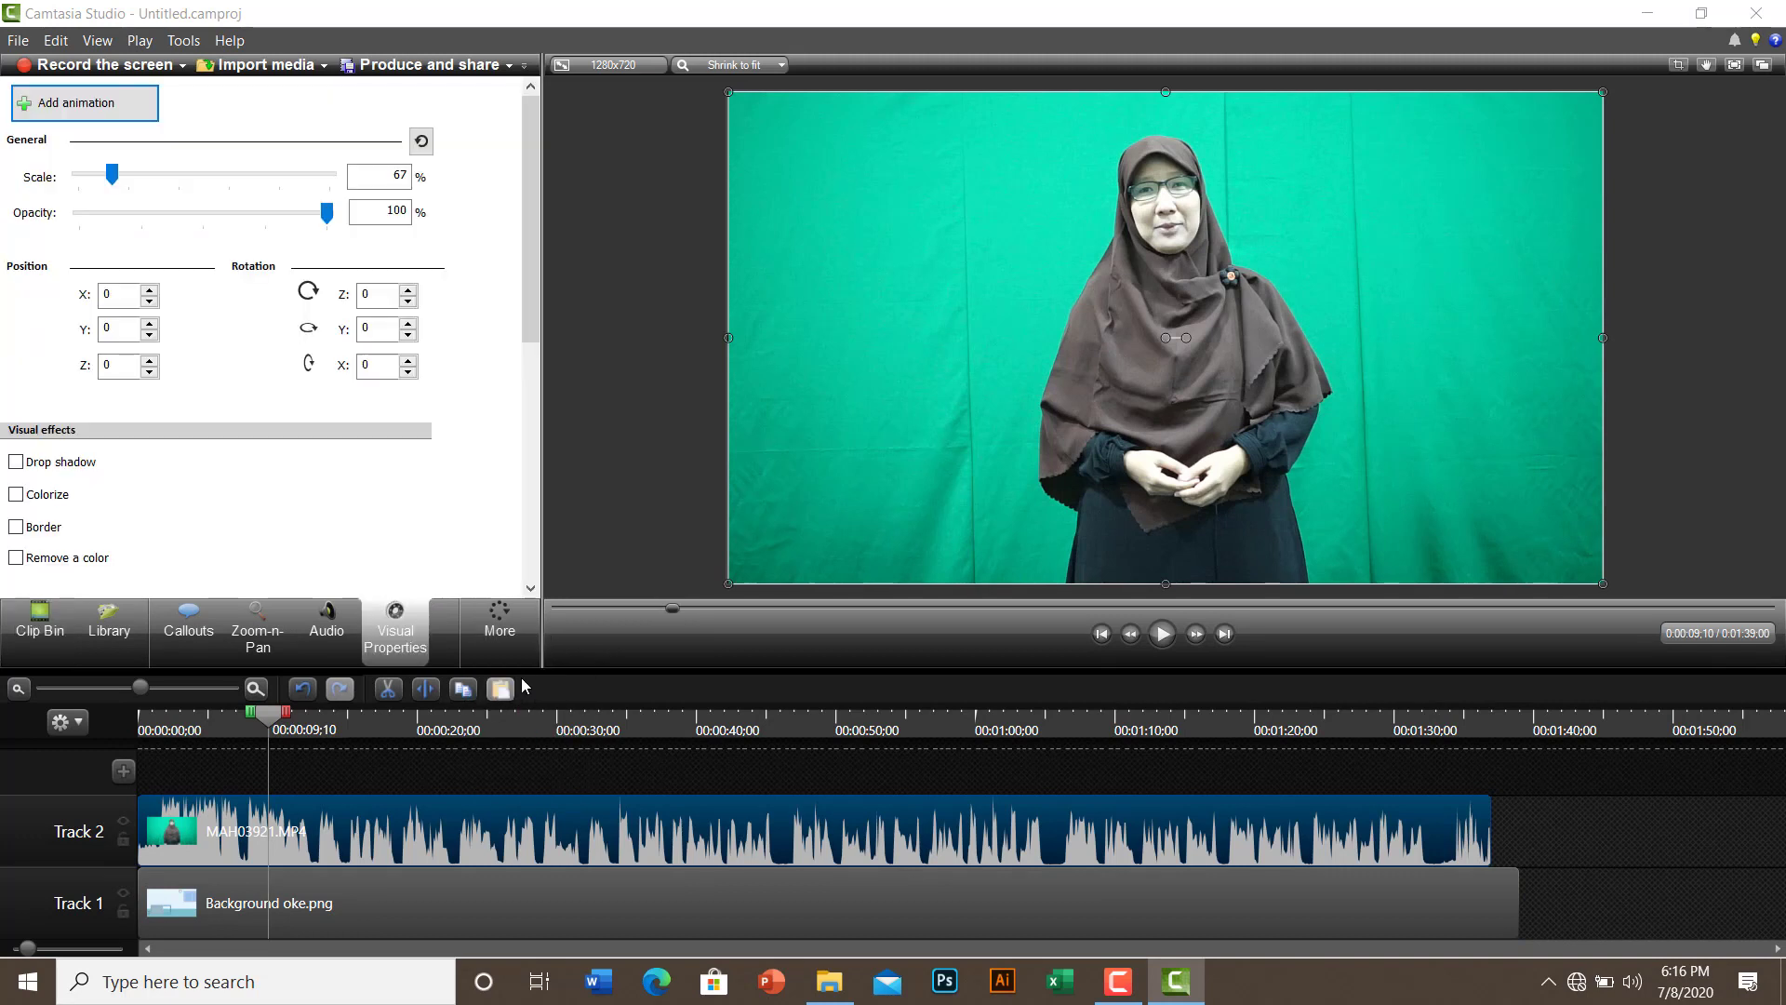
pyautogui.click(75, 562)
pyautogui.scroll(-1, 127, 563)
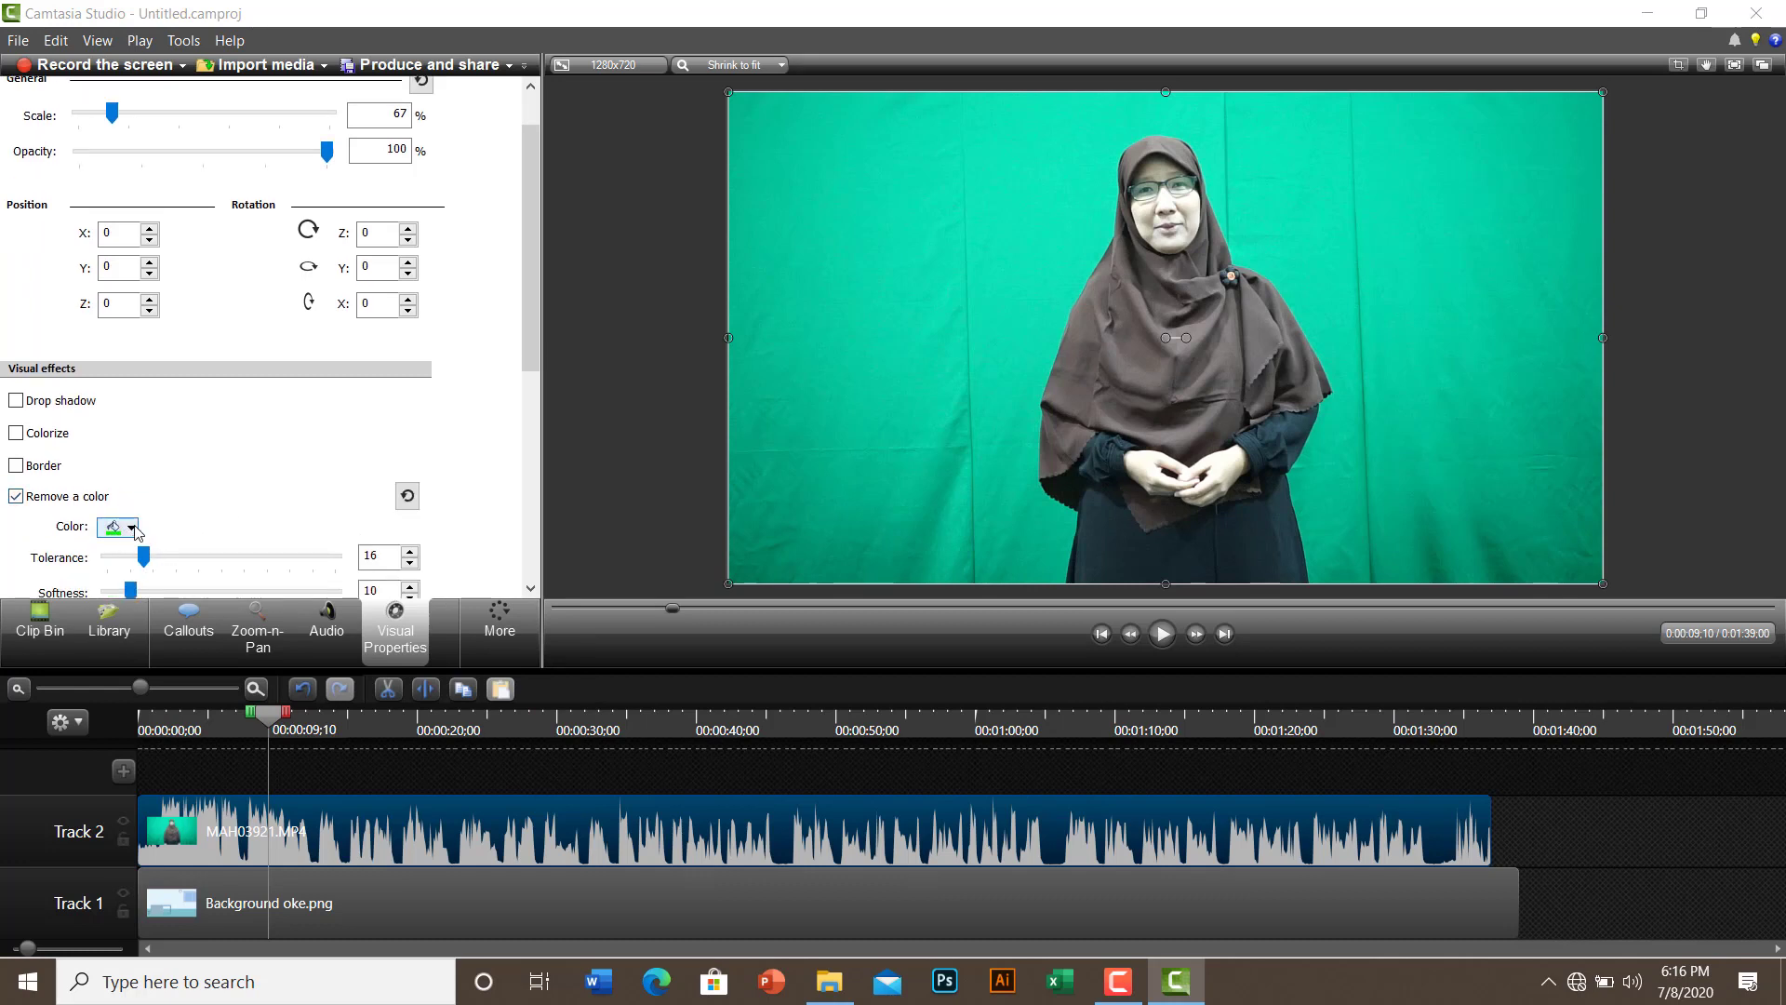
pyautogui.click(133, 528)
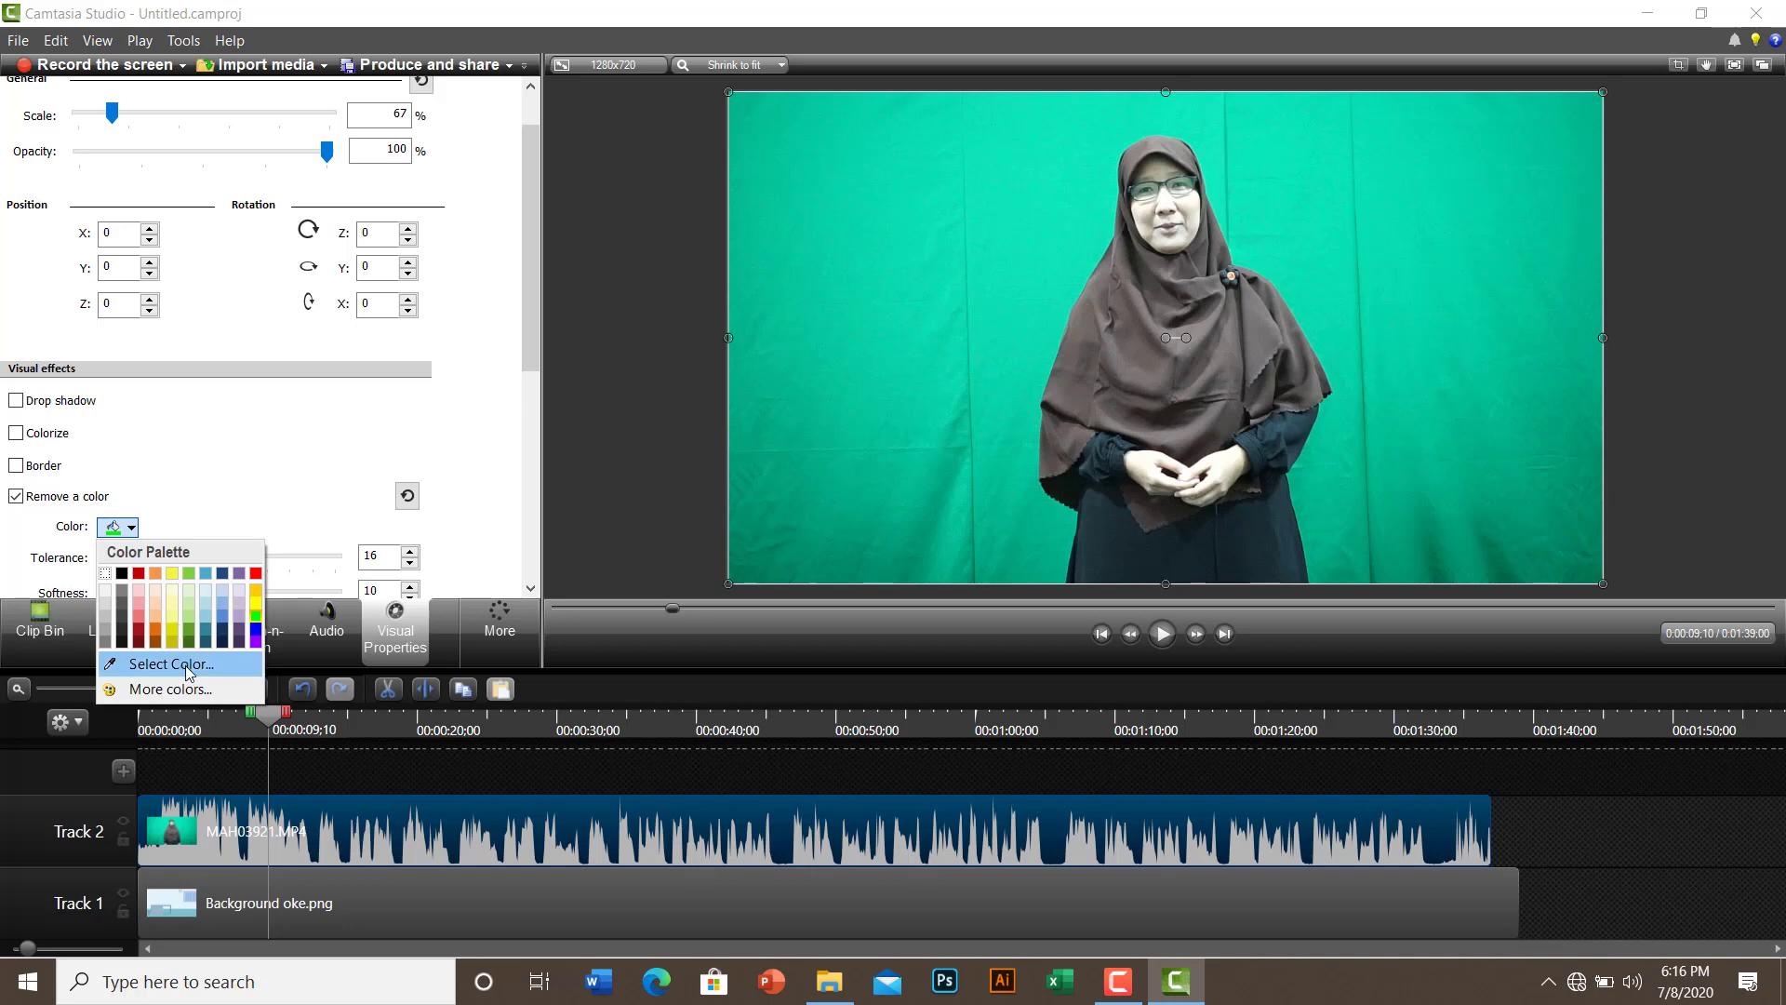
pyautogui.click(149, 664)
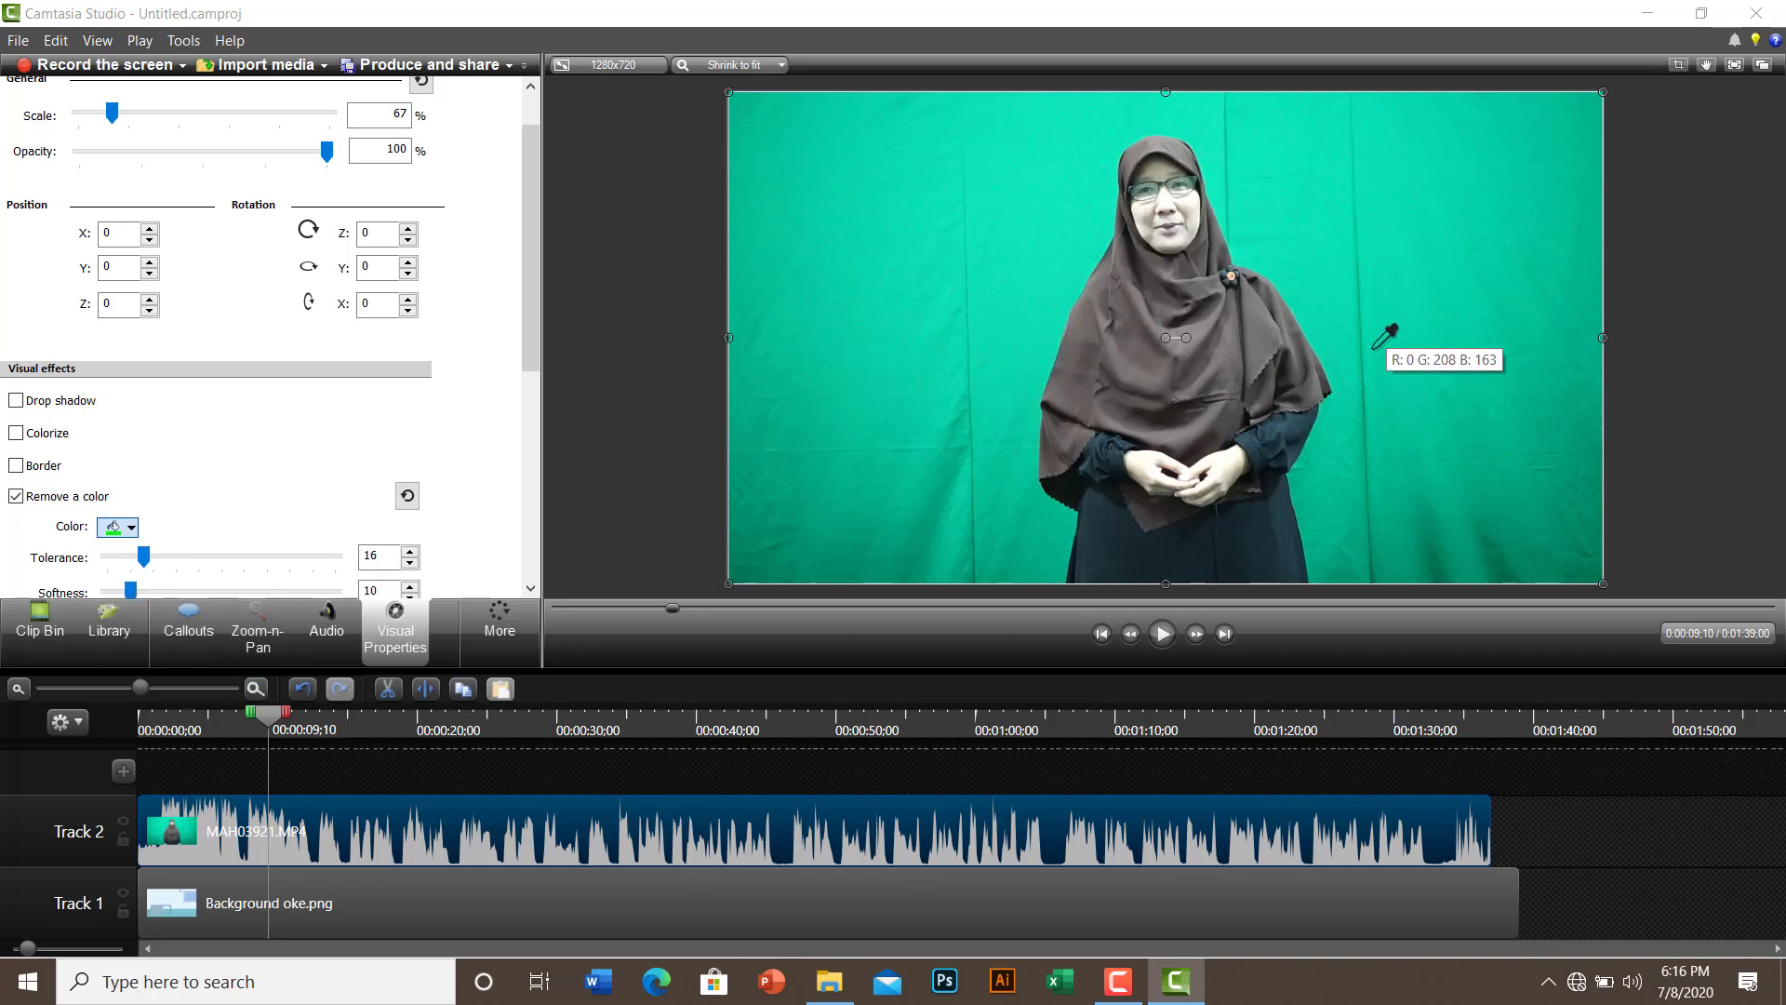
pyautogui.click(1024, 358)
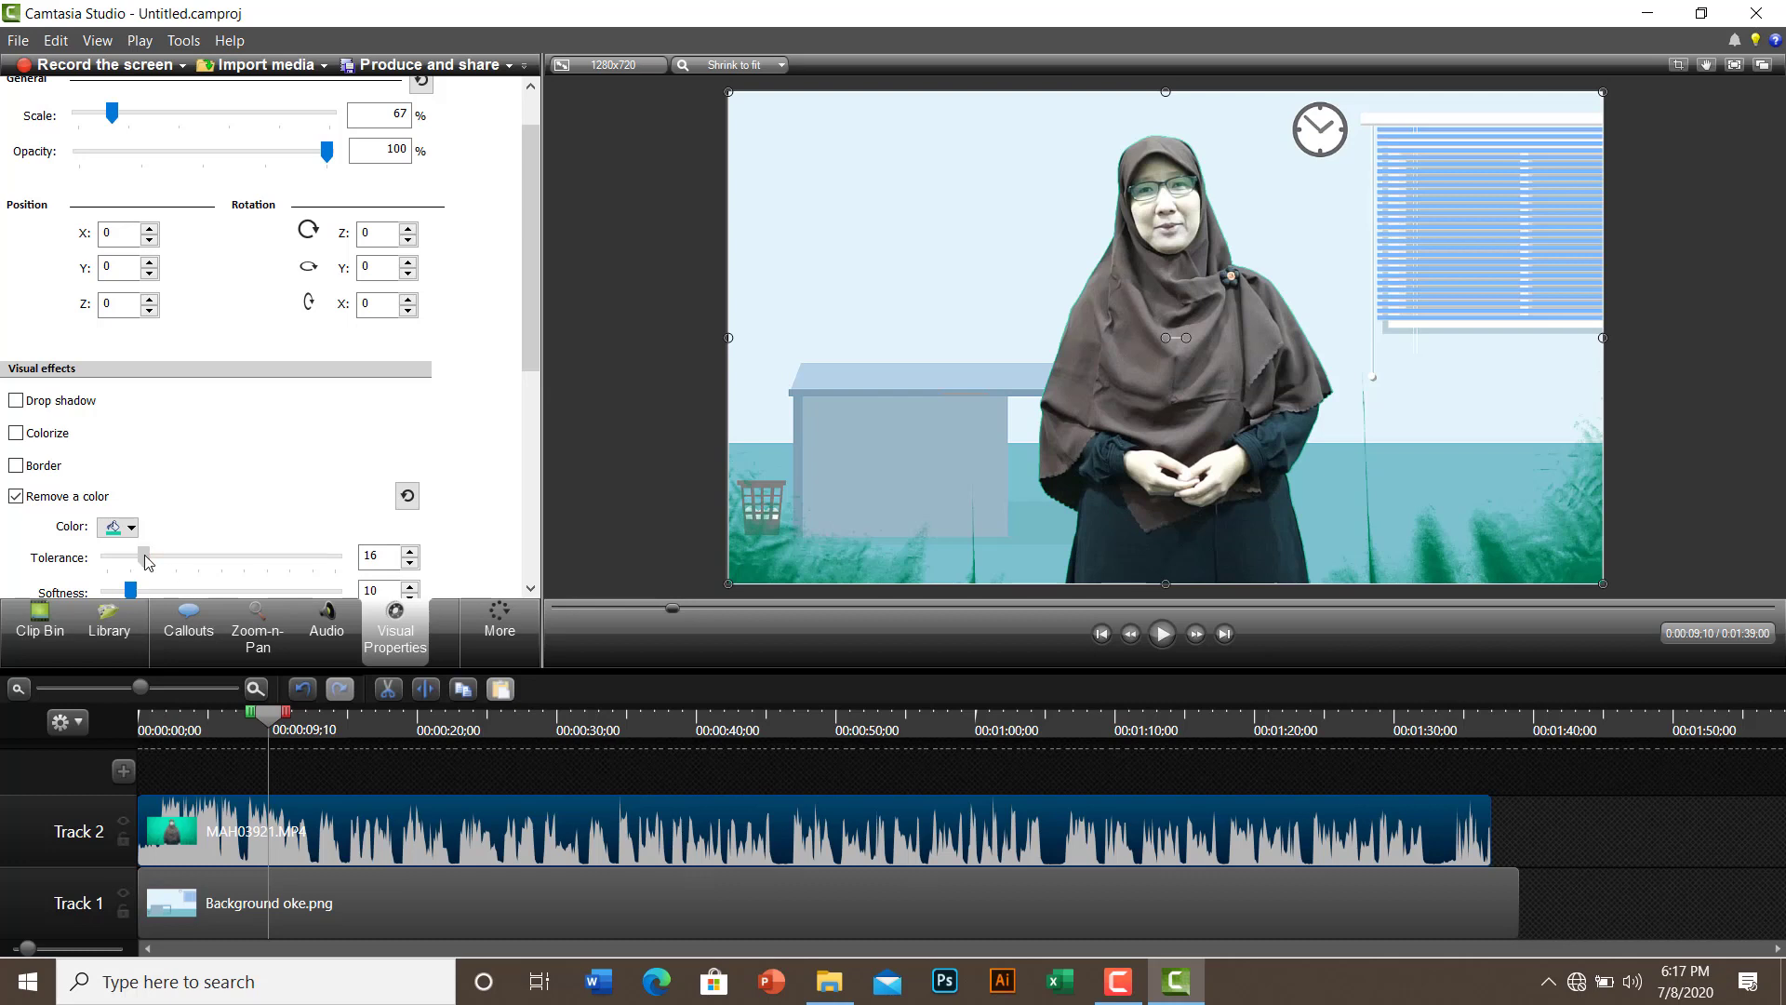
# - Set the color removal tolerance to 36 and play a short stretch to check the keyed video
pyautogui.moveTo(150, 561); pyautogui.dragTo(191, 567)
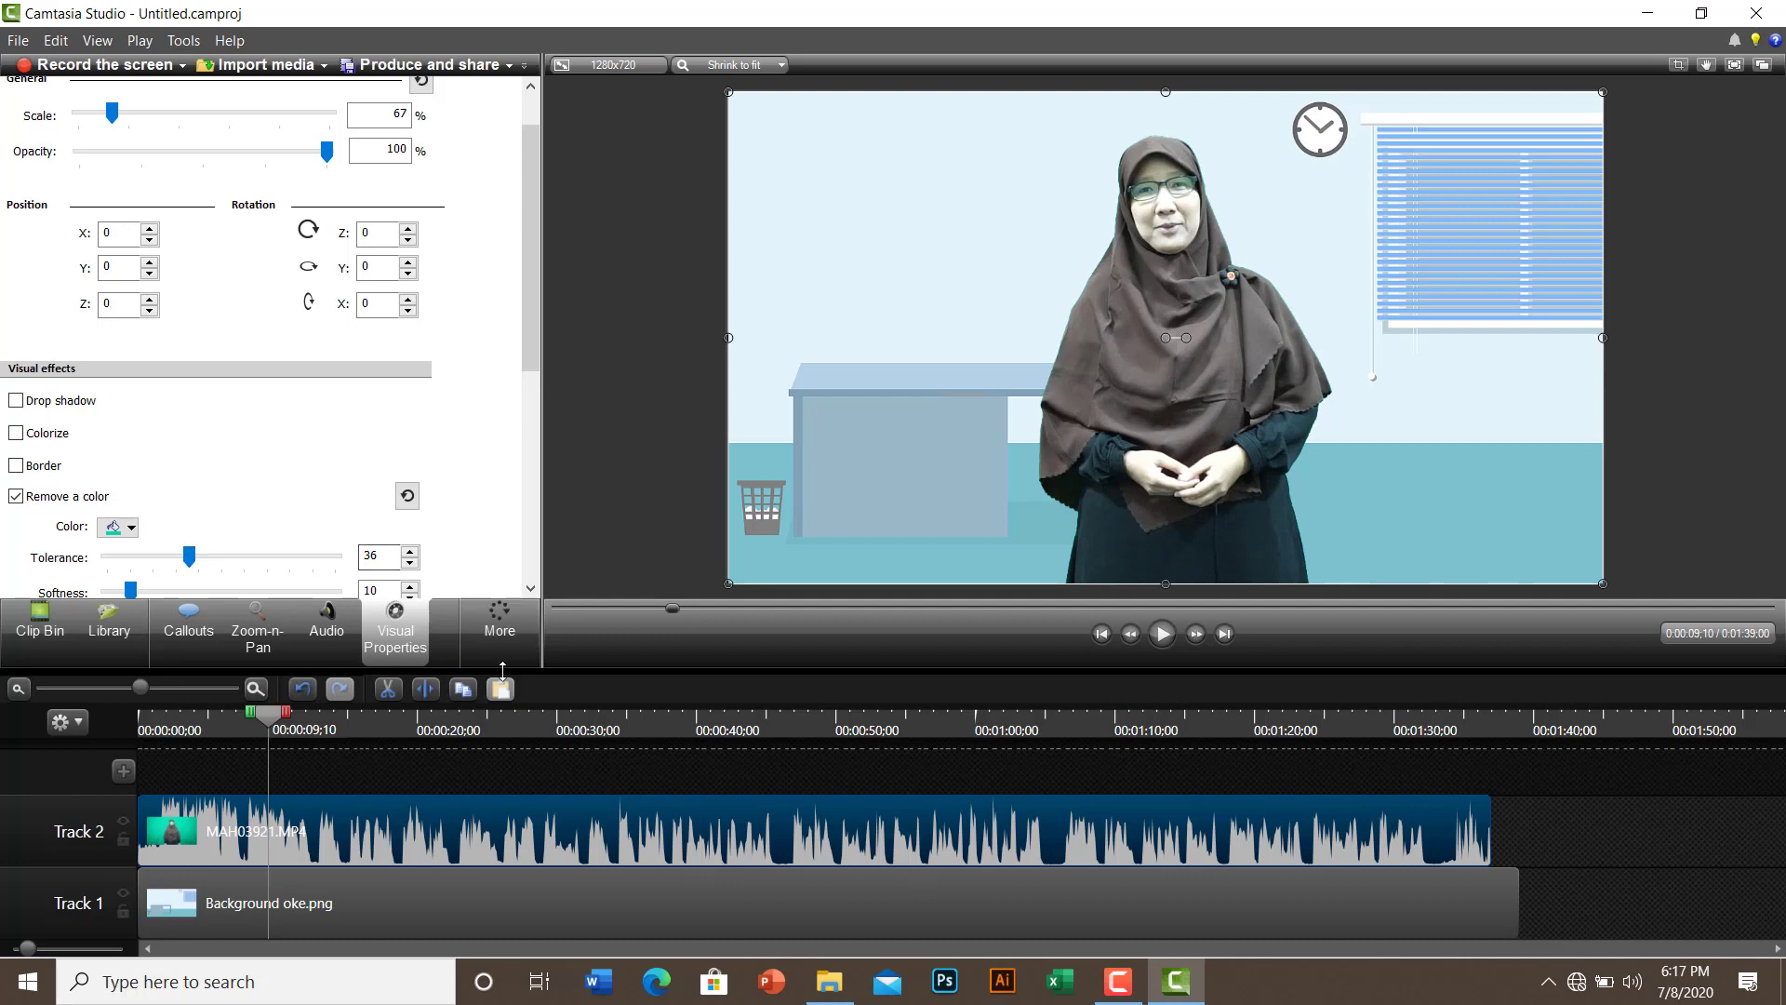
pyautogui.click(1162, 633)
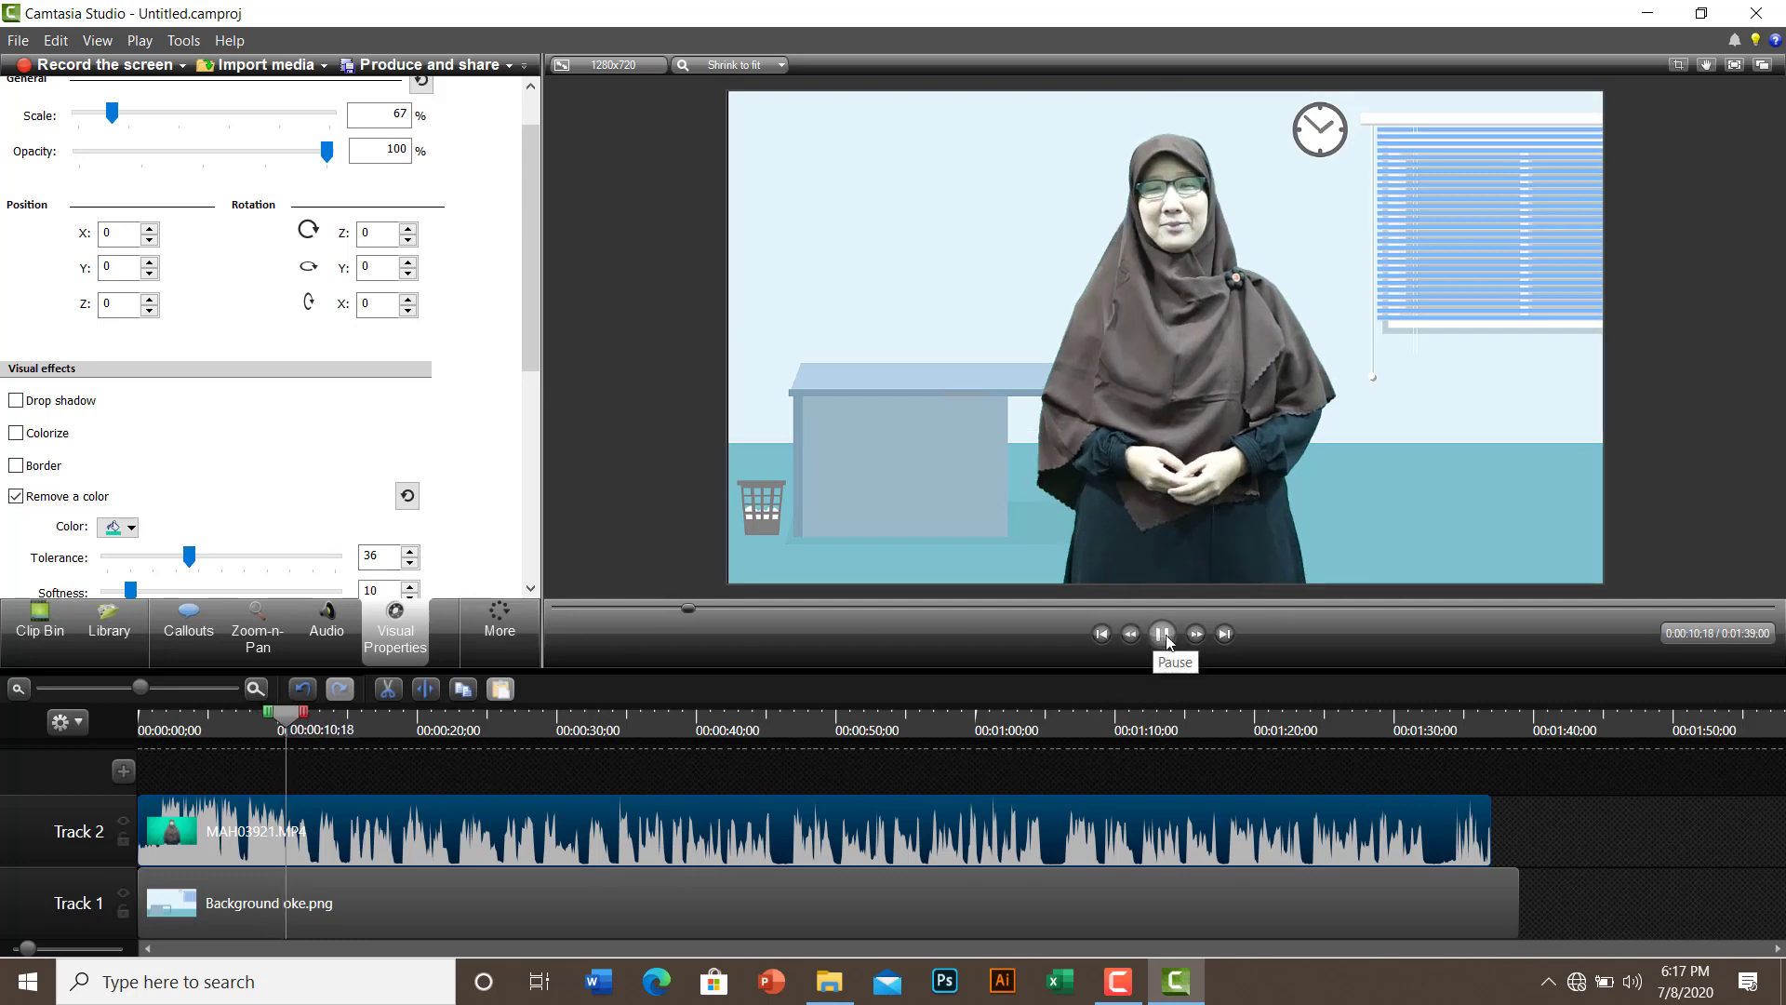
pyautogui.click(1168, 635)
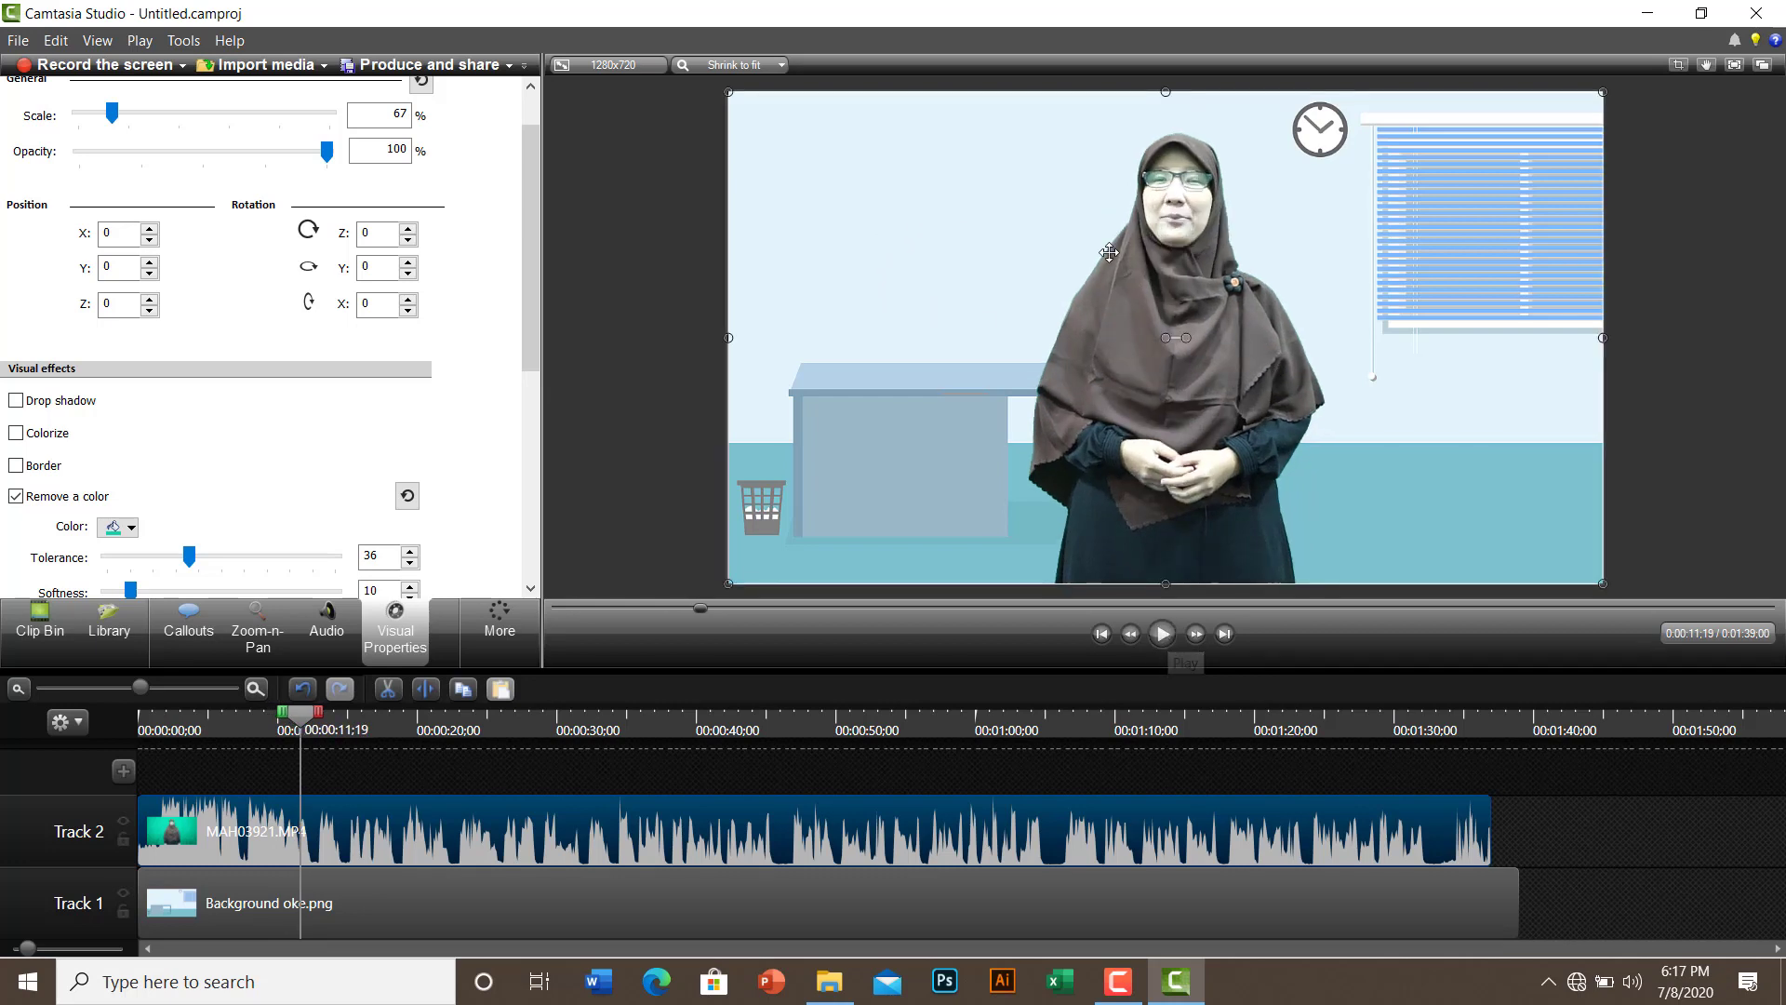
# - Add the name banner image to the timeline on Track 3, starting at 0:00:07;29
pyautogui.click(67, 647)
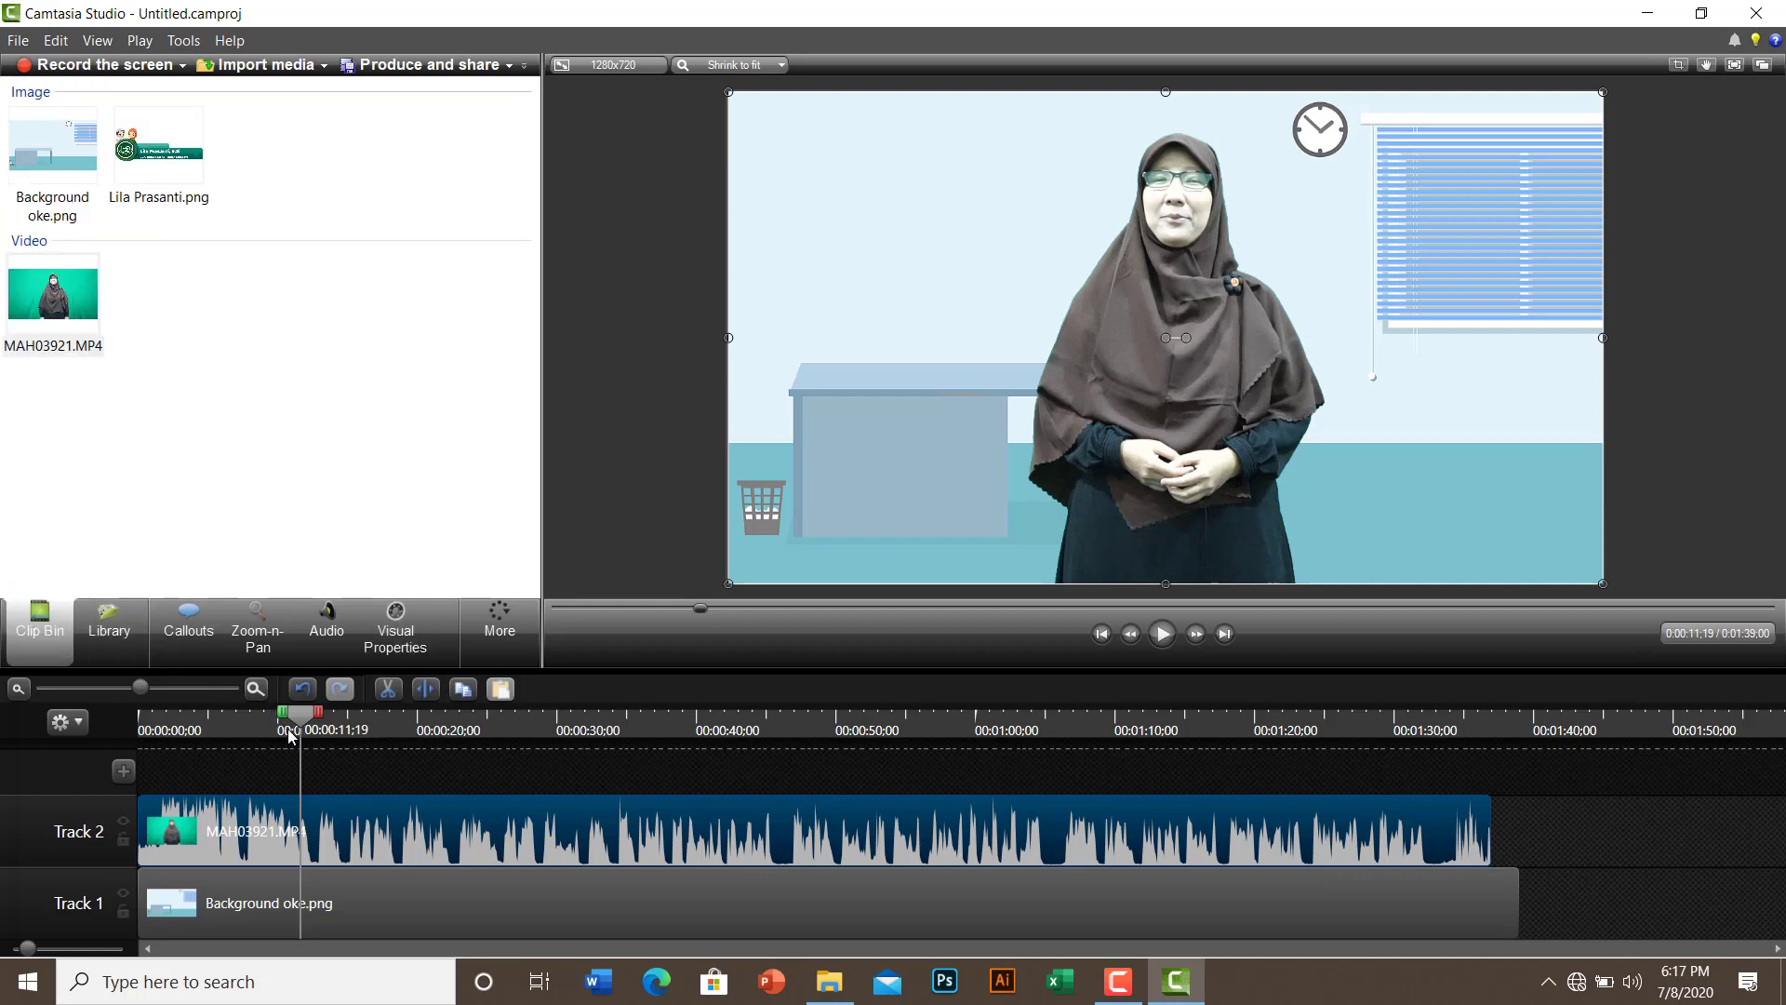
pyautogui.moveTo(306, 721); pyautogui.dragTo(252, 742)
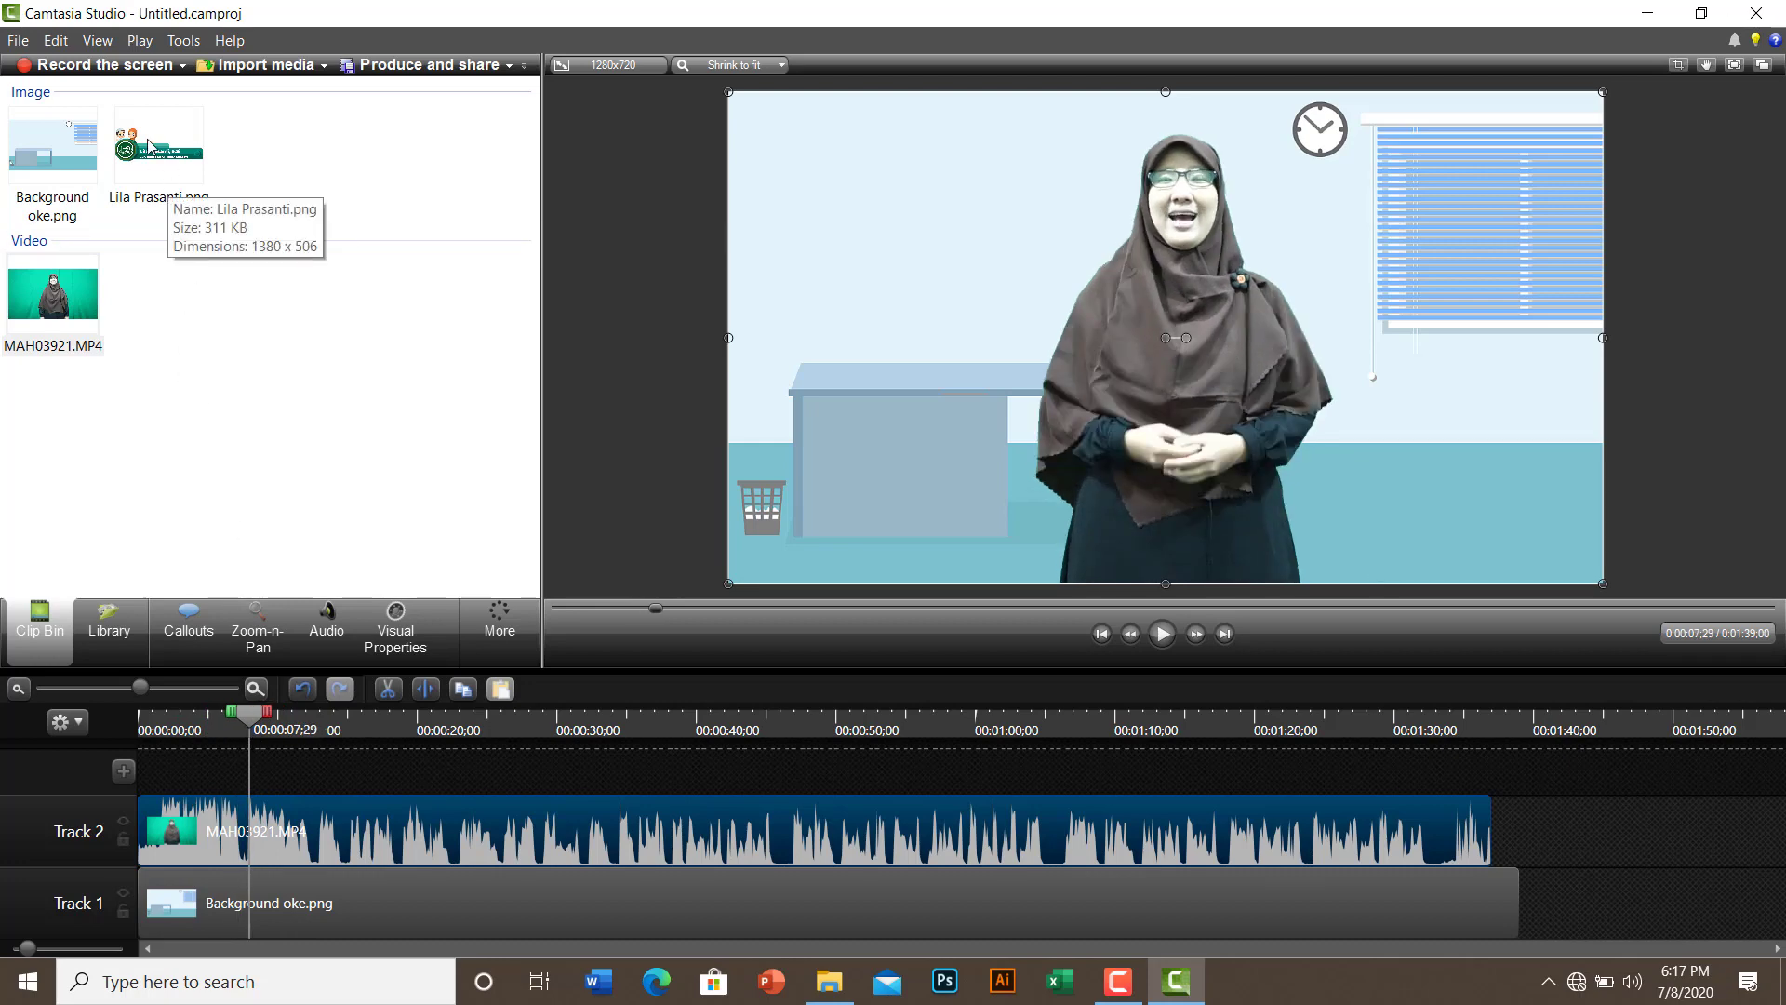
pyautogui.rightClick(149, 146)
pyautogui.click(199, 157)
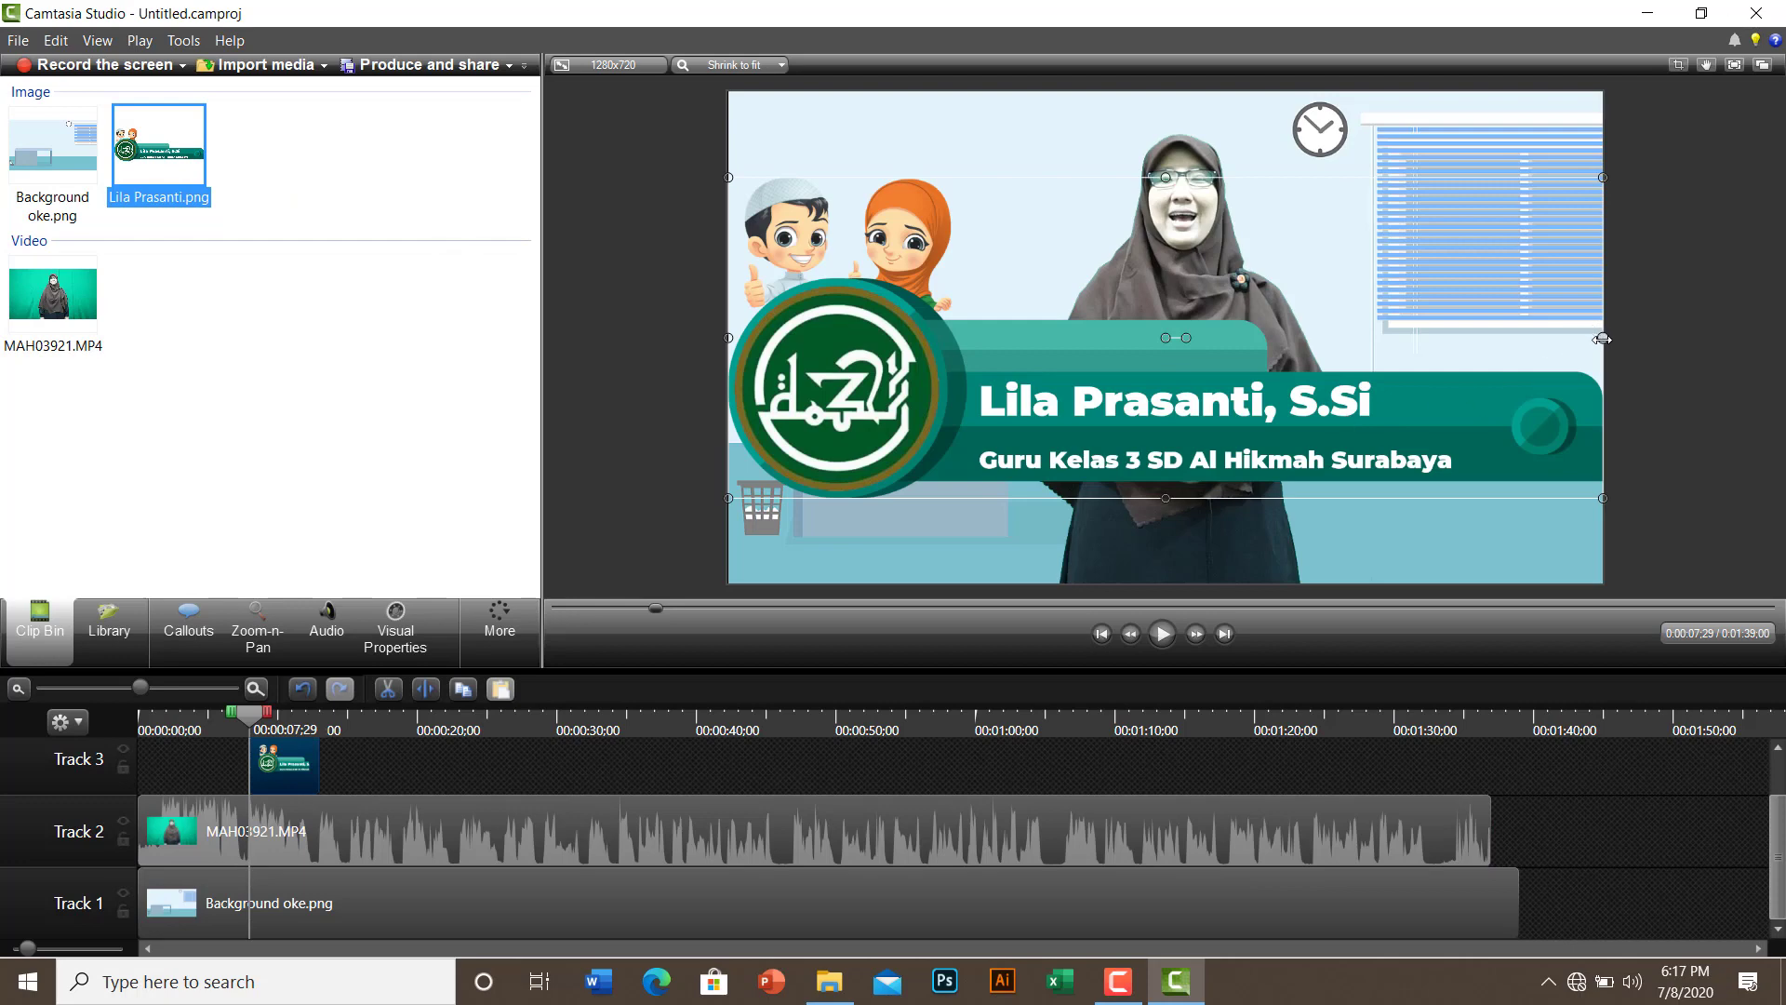
# - Shrink the name banner to under half the frame width and move it to the lower-left corner of the video frame
pyautogui.moveTo(1608, 189); pyautogui.dragTo(1244, 315)
pyautogui.moveTo(1178, 463); pyautogui.dragTo(1024, 470)
pyautogui.moveTo(799, 459); pyautogui.dragTo(809, 533)
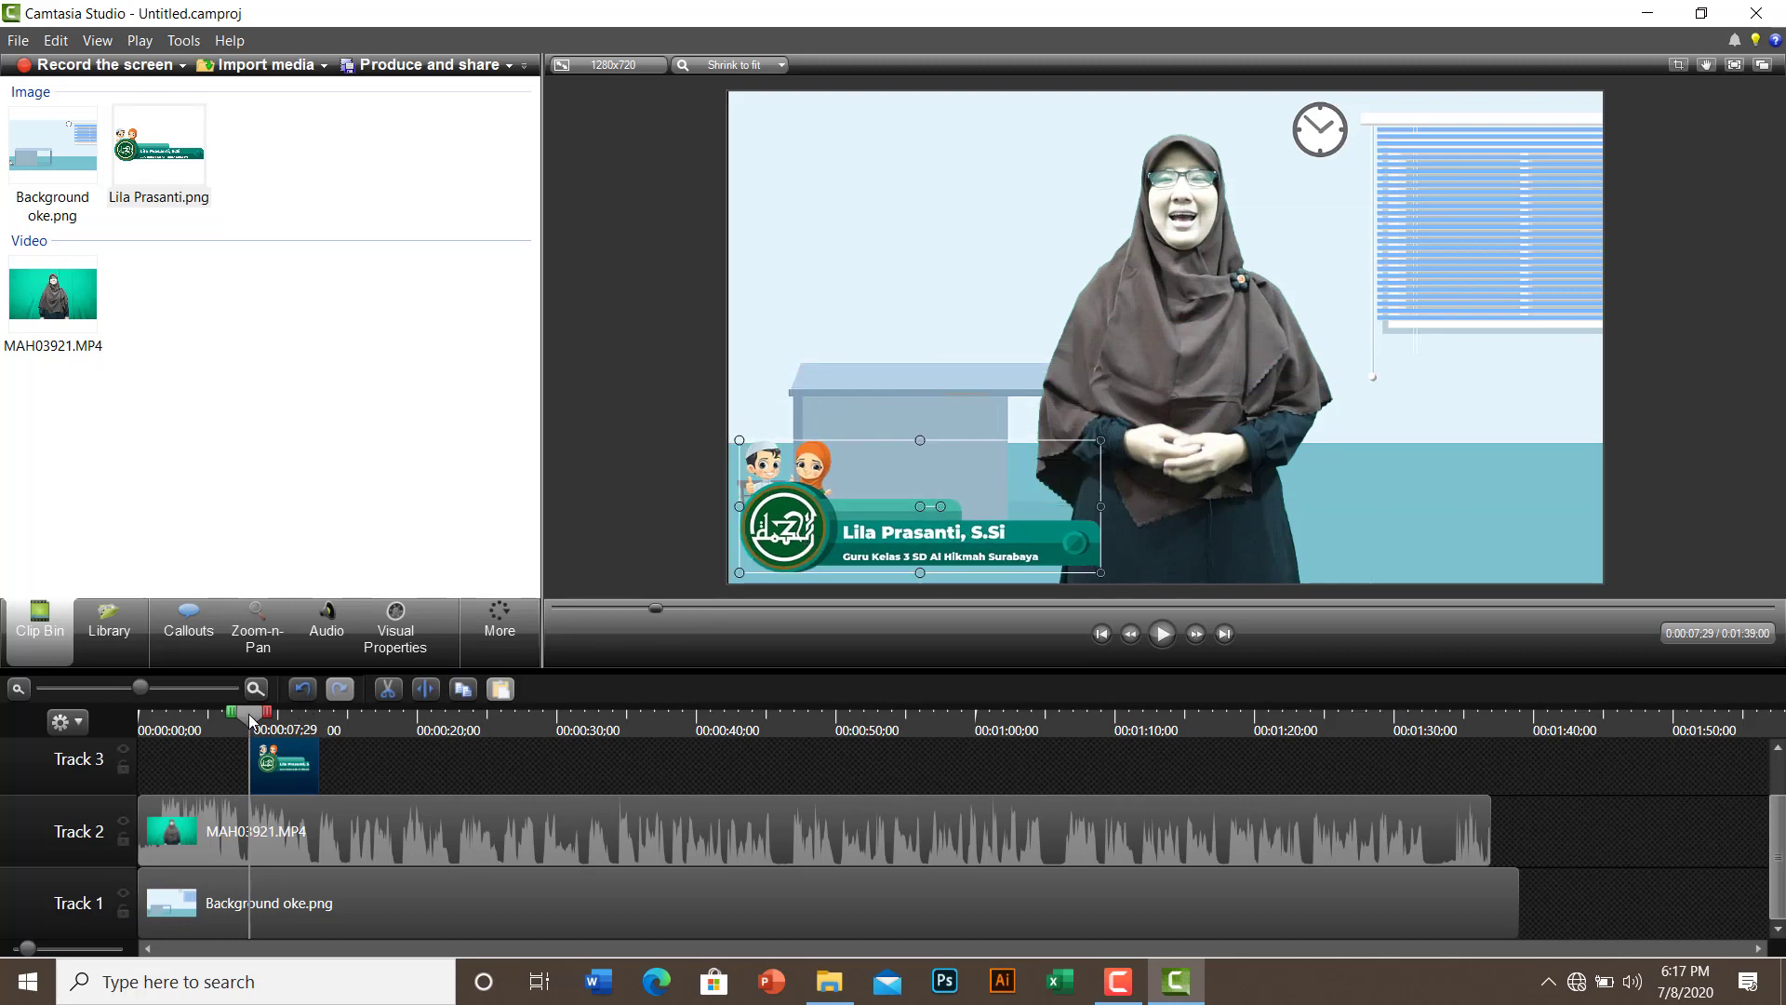
# - Play the video from just before the name banner to beyond its end, then return the playhead to about 11 seconds
pyautogui.moveTo(251, 721); pyautogui.dragTo(235, 721)
pyautogui.click(1154, 638)
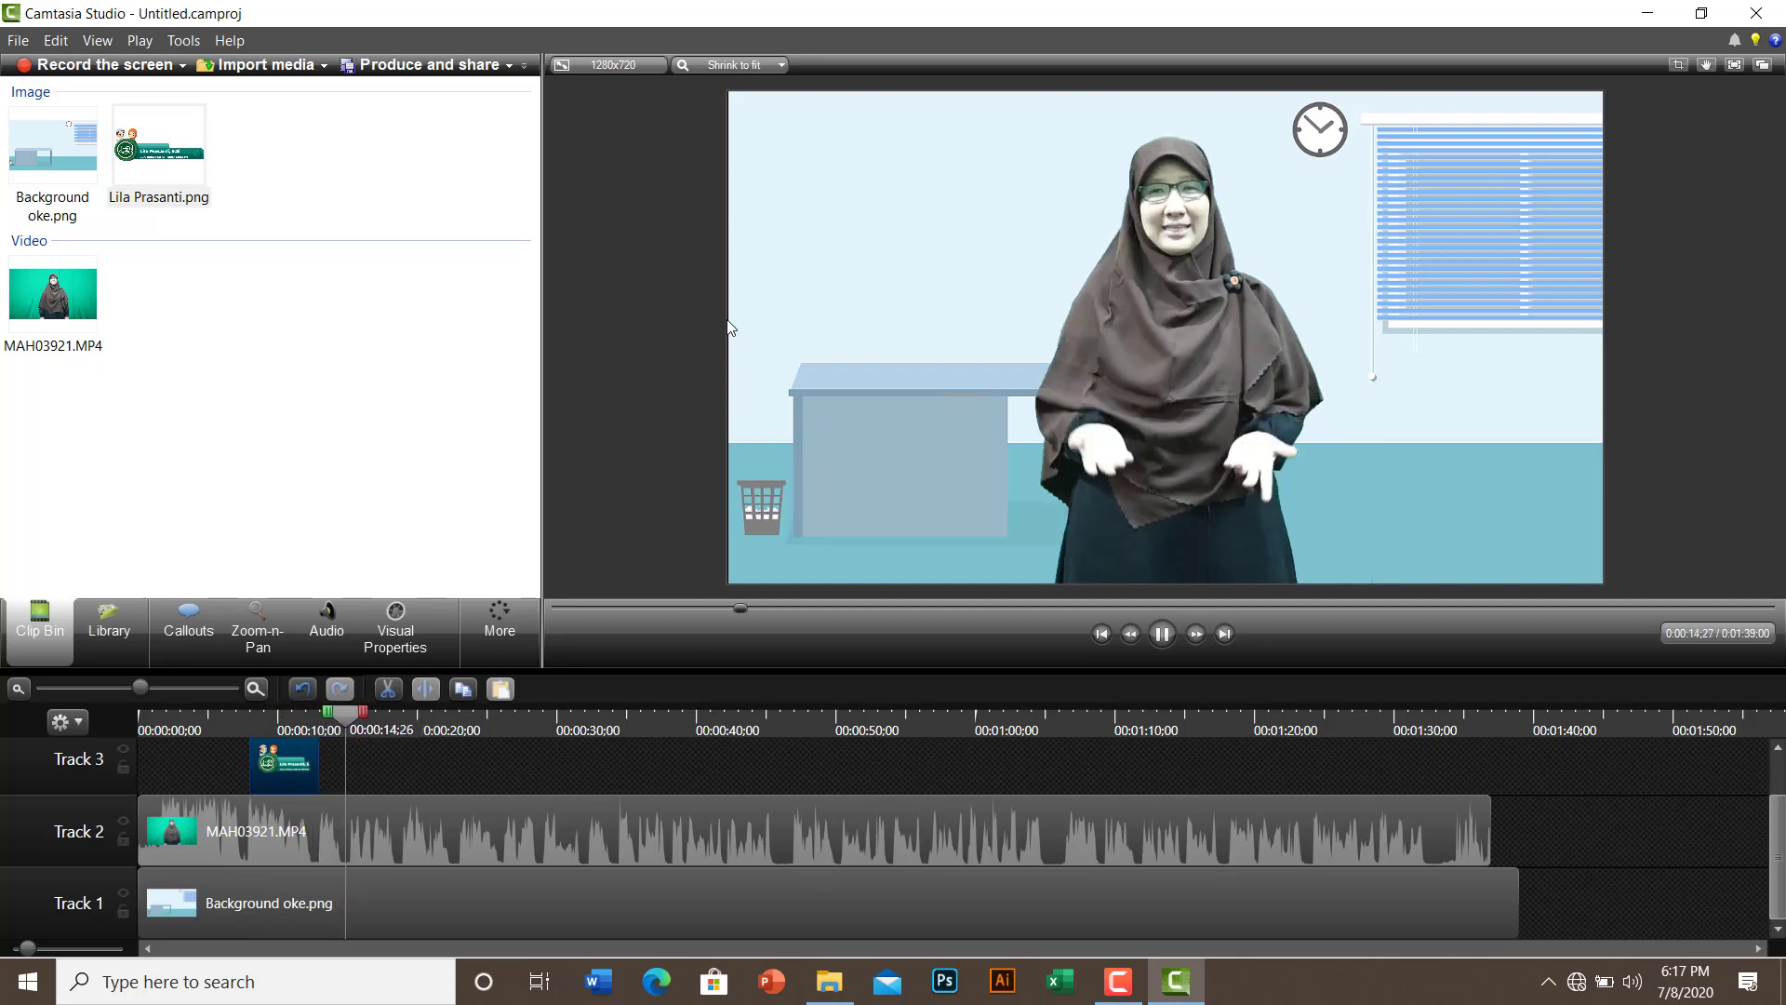
pyautogui.click(1162, 633)
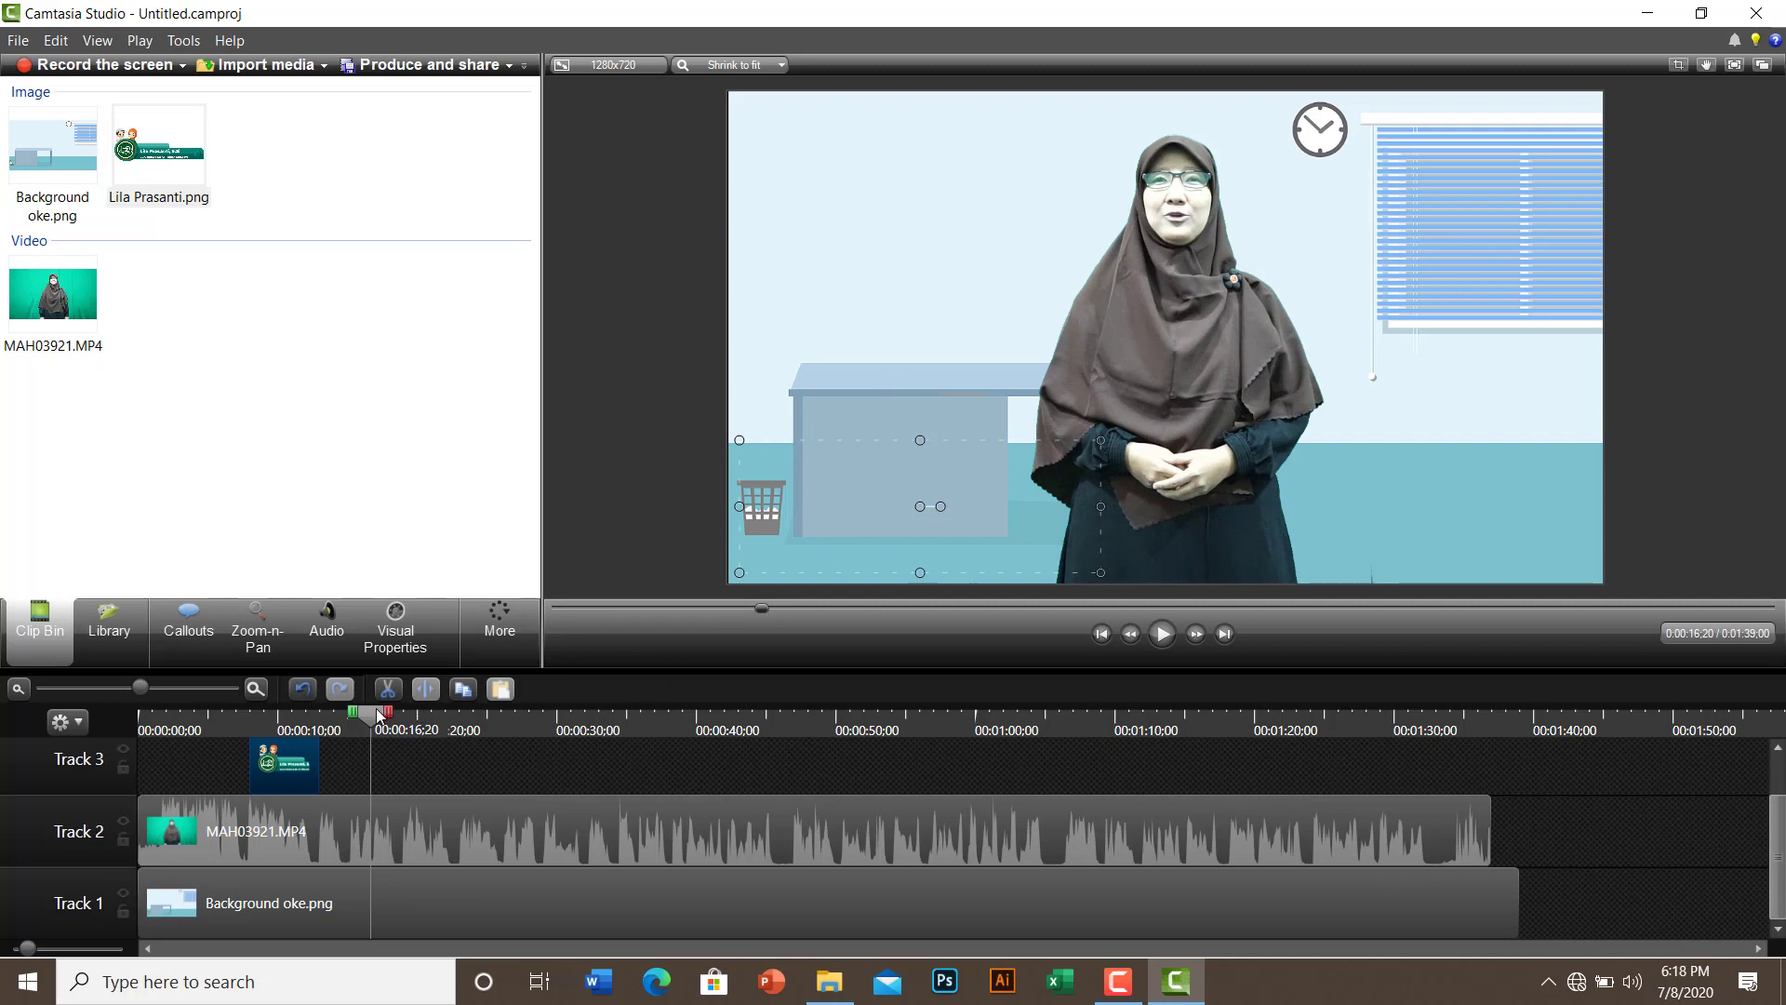
pyautogui.moveTo(379, 715); pyautogui.dragTo(304, 727)
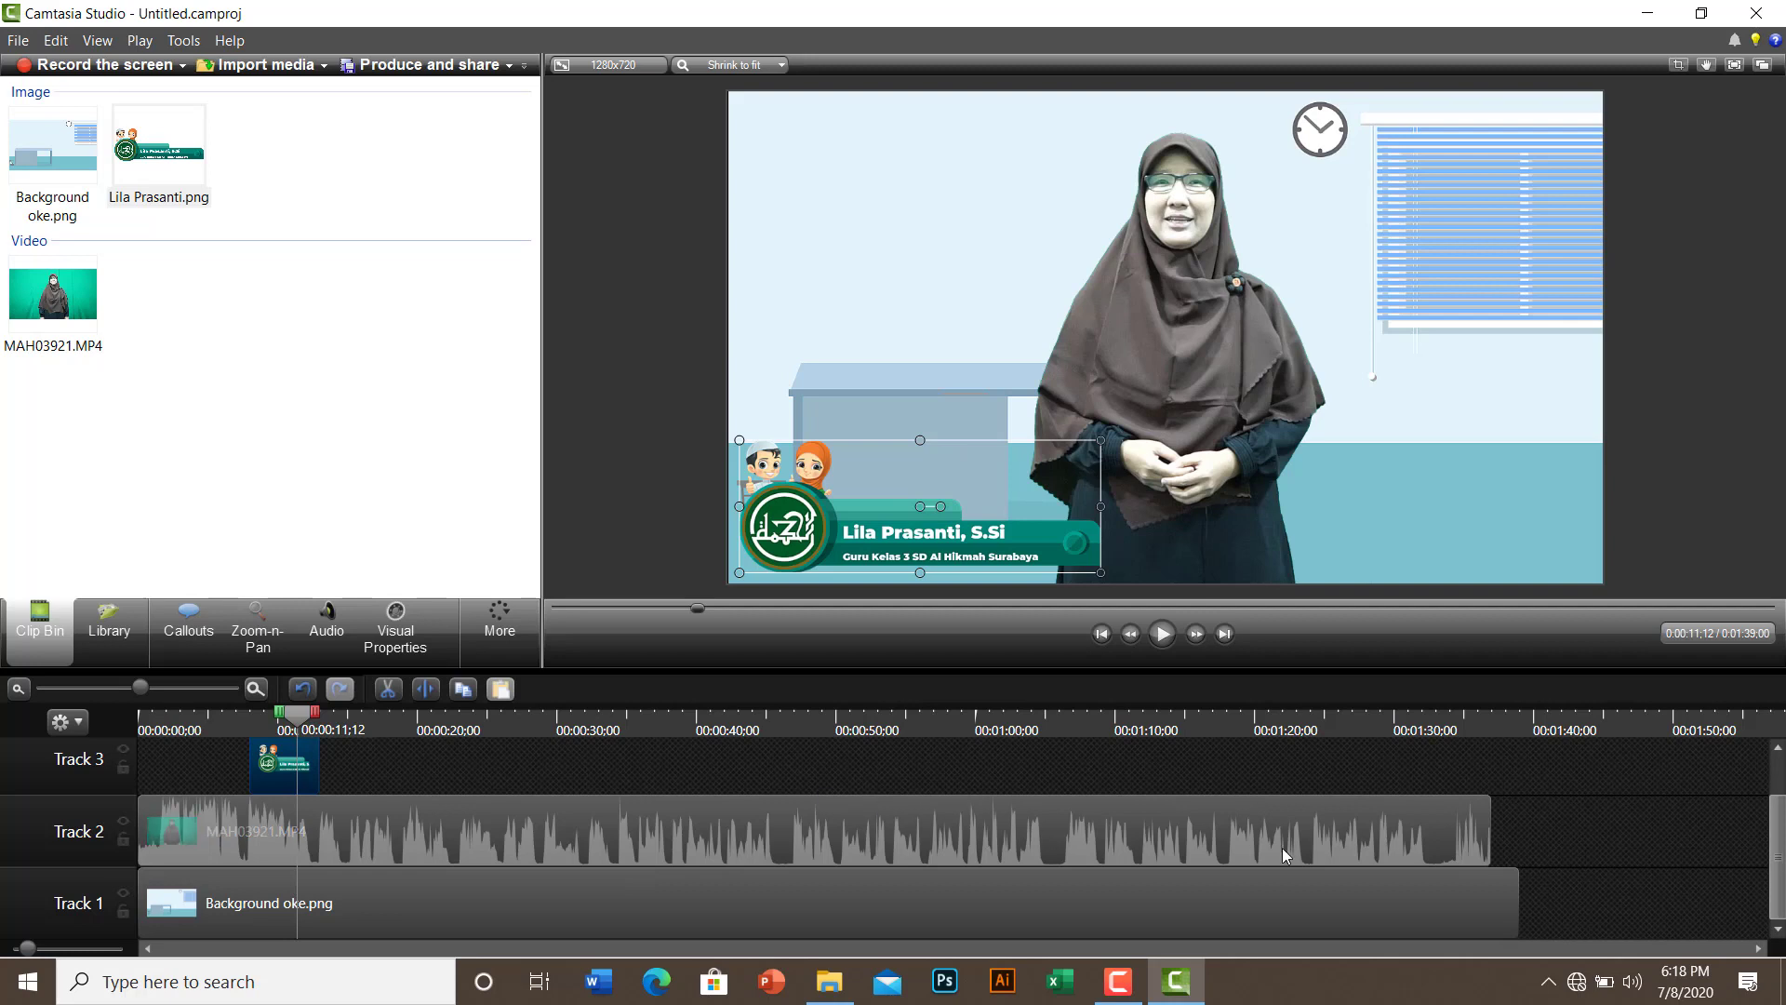
# - Trim the end of the background clip on Track 1 to match the end of the presenter video at 0:01:36;29
pyautogui.click(1485, 893)
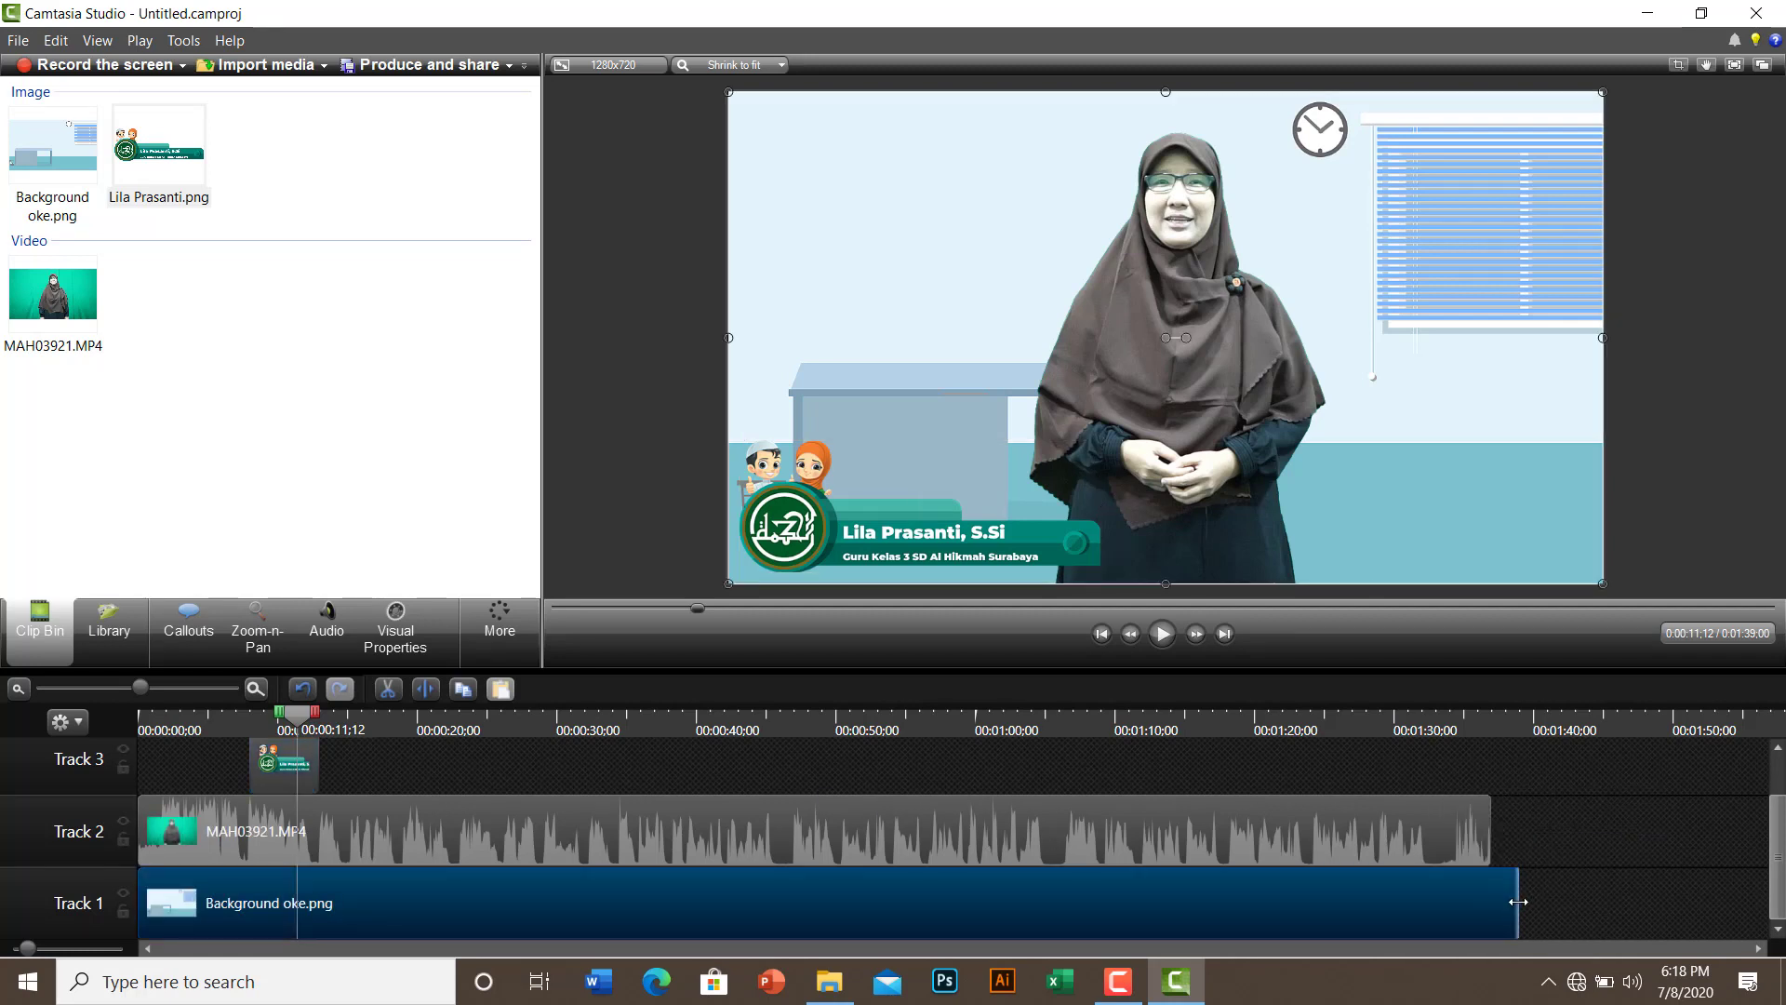
pyautogui.moveTo(1518, 902); pyautogui.dragTo(1491, 901)
# - Scrub the playhead across the name banner clip and on to 0:00:18;02 to check when the banner shows
pyautogui.click(310, 723)
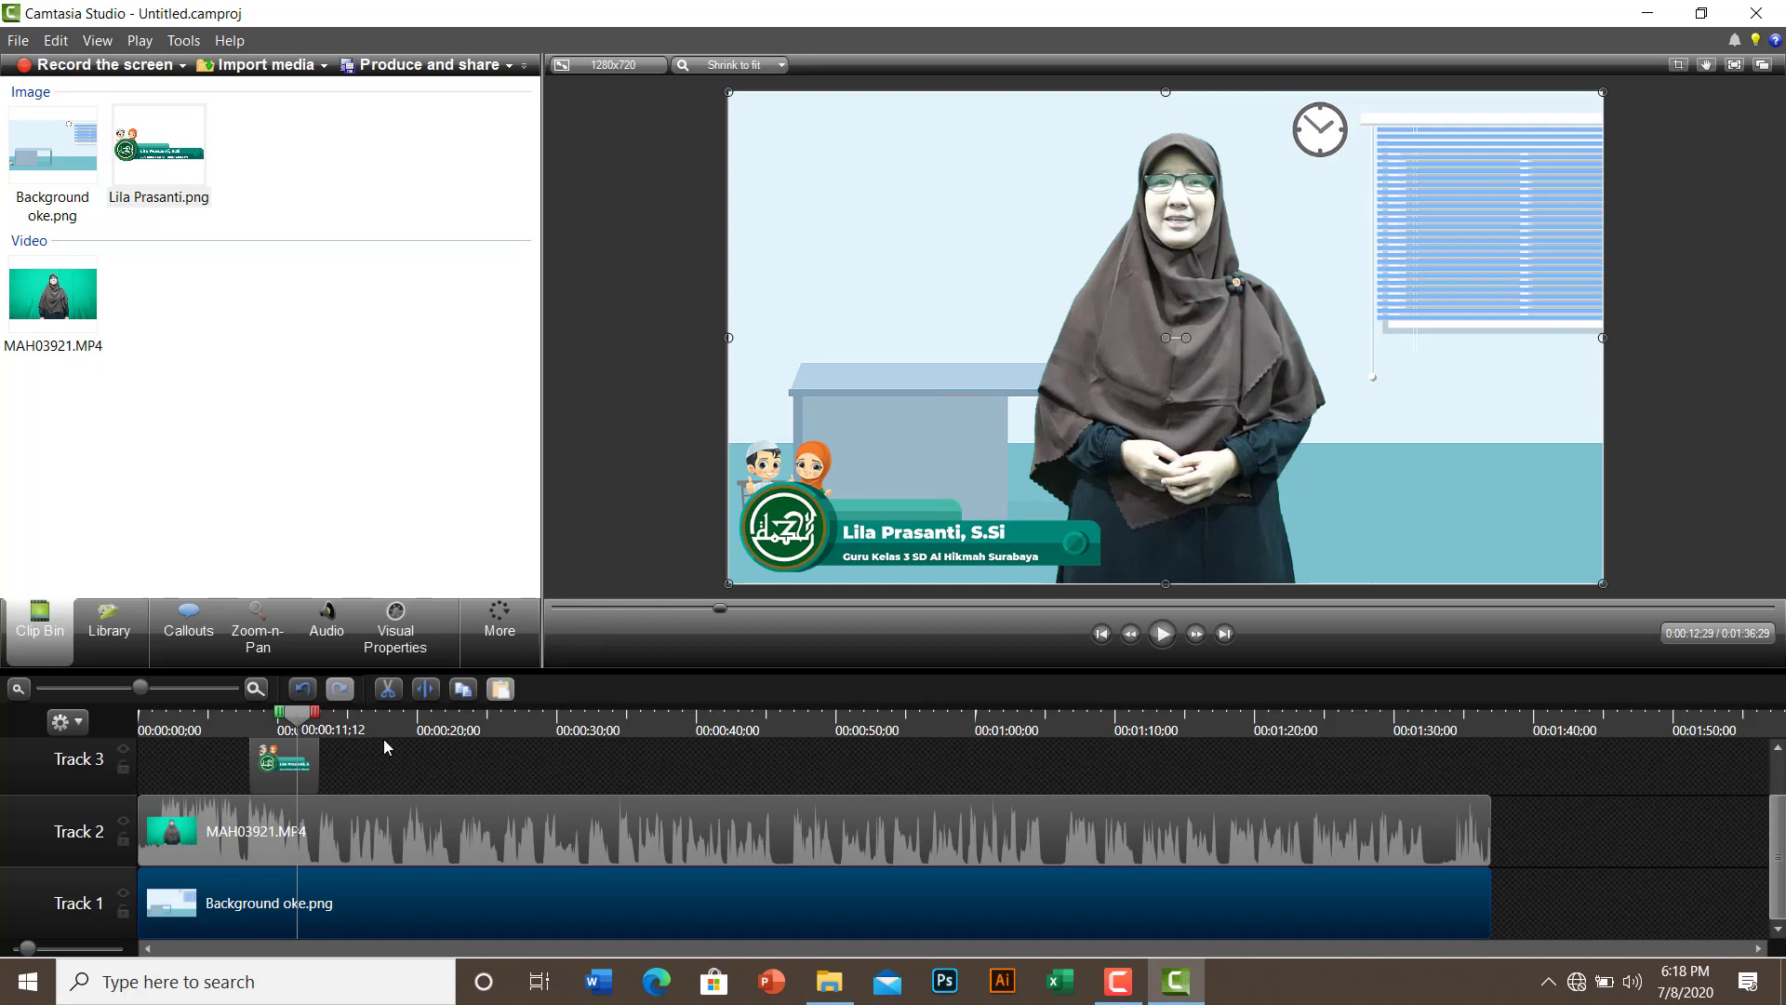
pyautogui.click(274, 724)
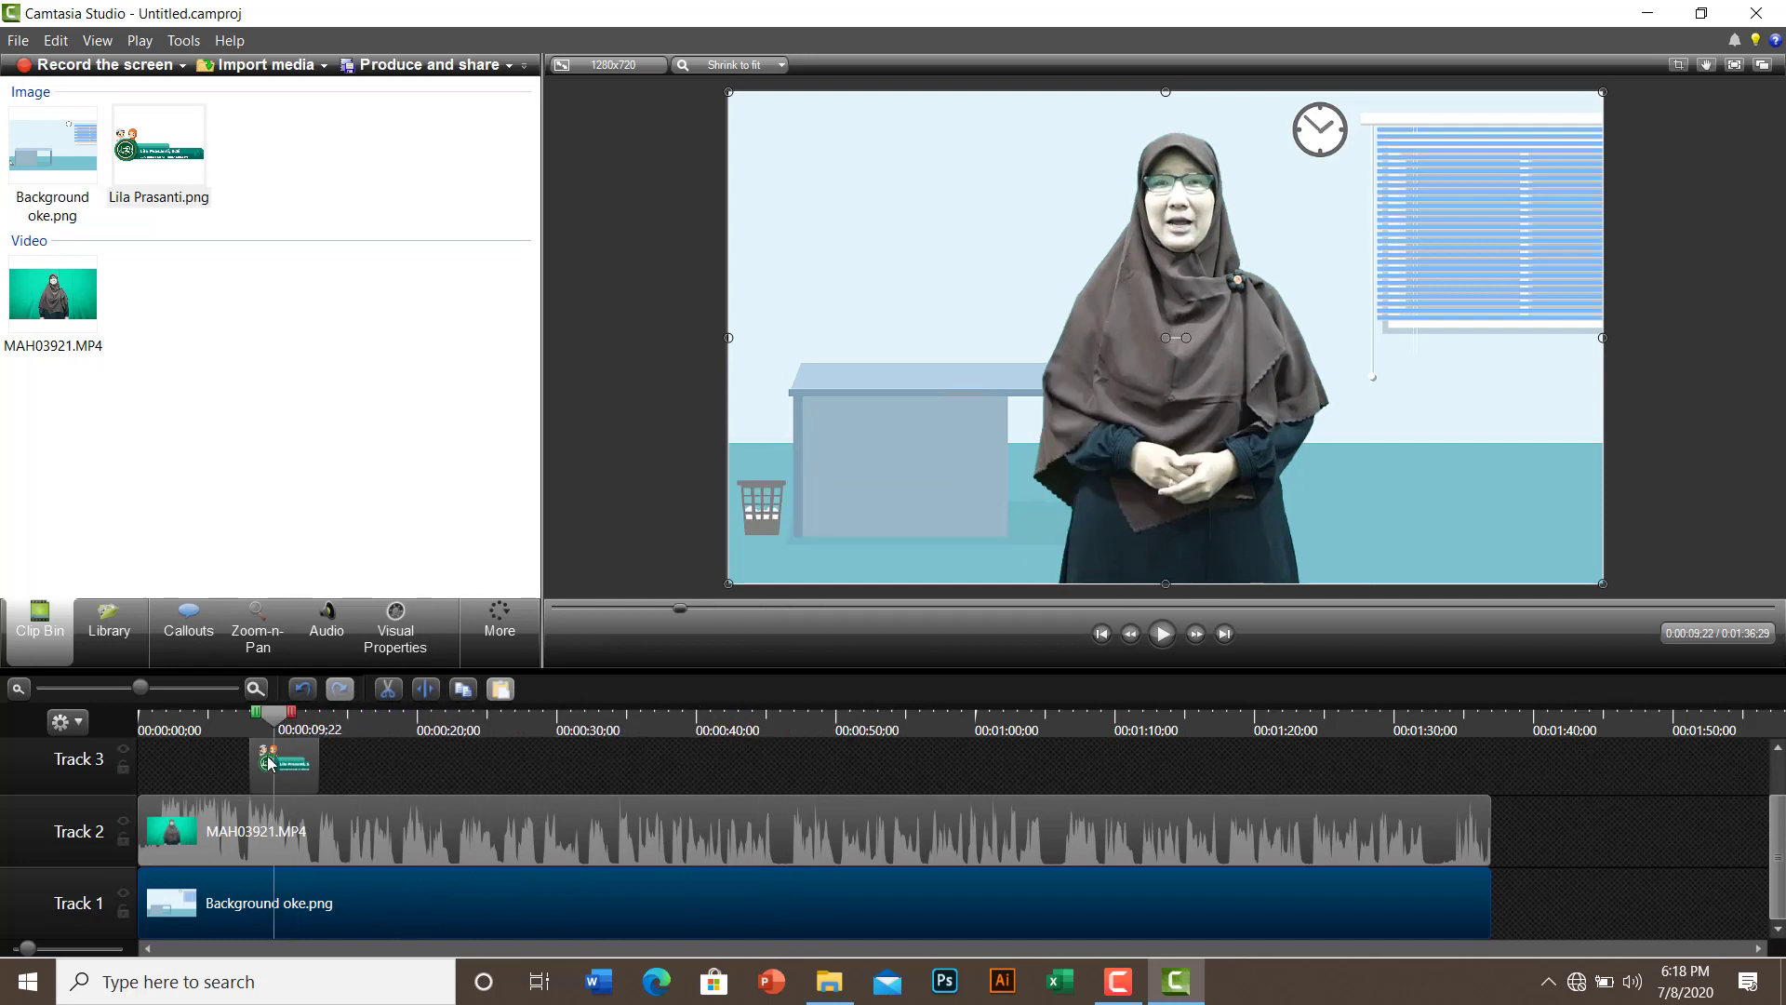
pyautogui.click(248, 754)
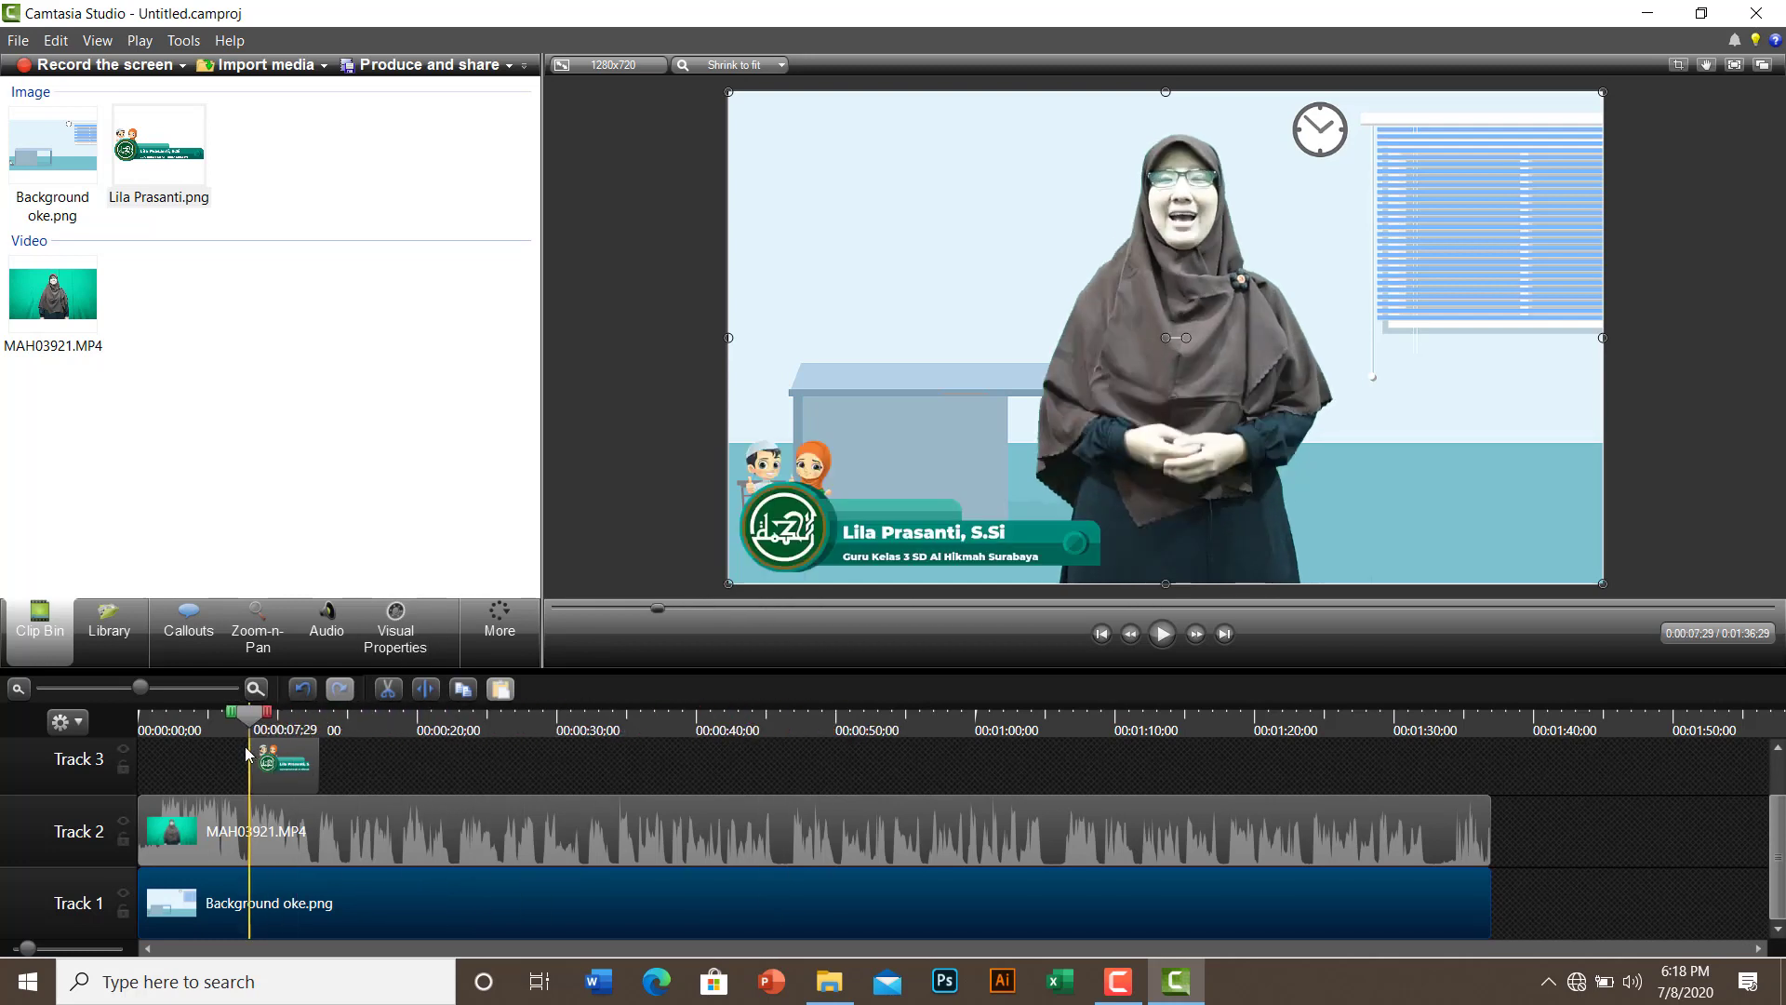
pyautogui.moveTo(249, 754); pyautogui.dragTo(390, 780)
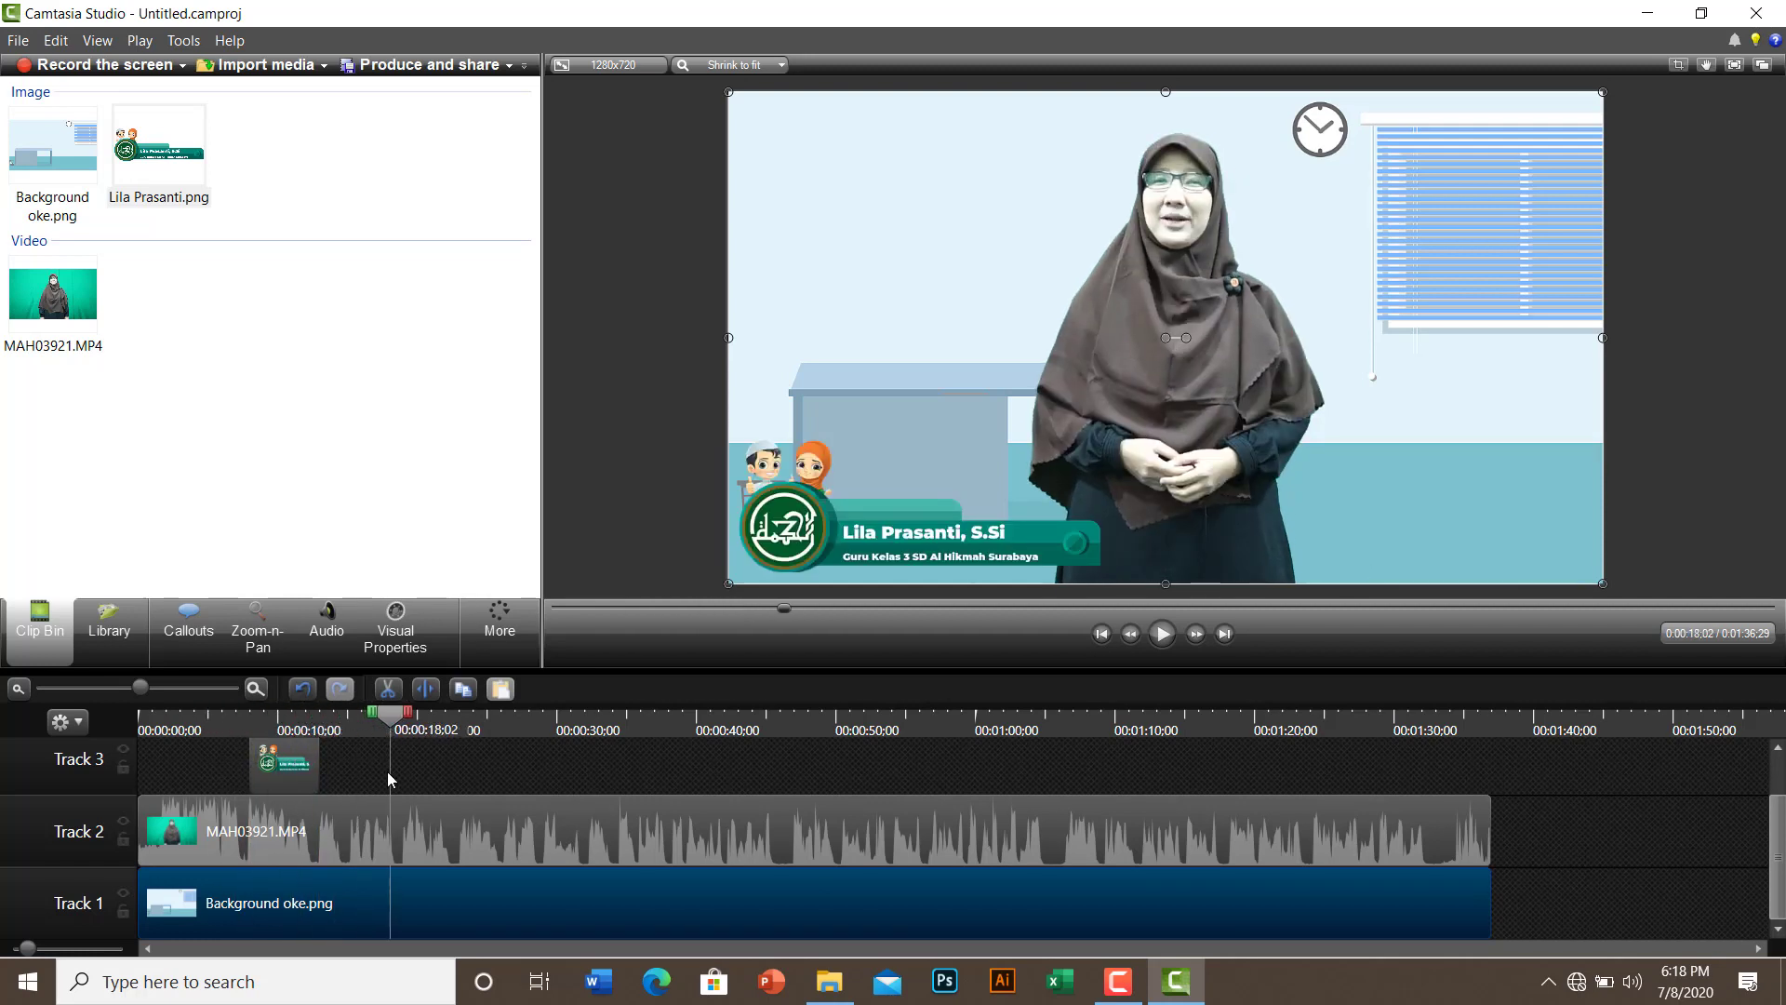